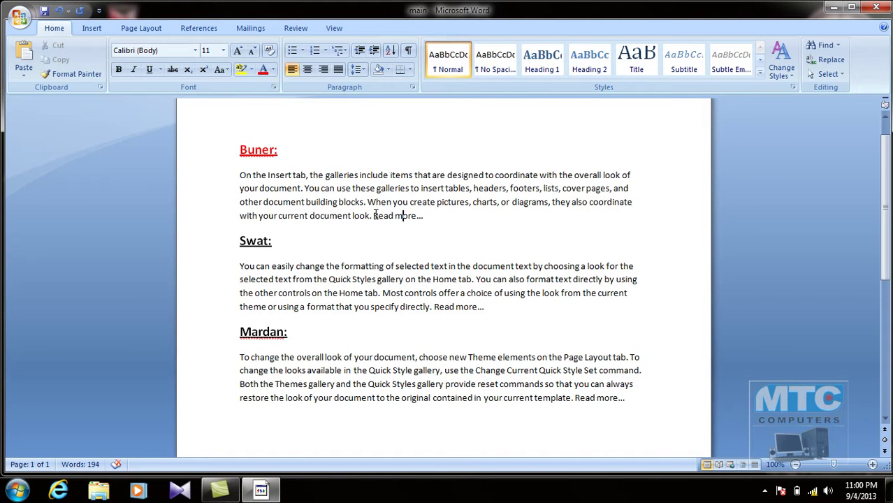
Step: Open the Buner document from the Desktop to check it, then close it and return to main
{"action": "left_click_drag", "start_coordinate": [374, 217], "coordinate": [424, 218]}
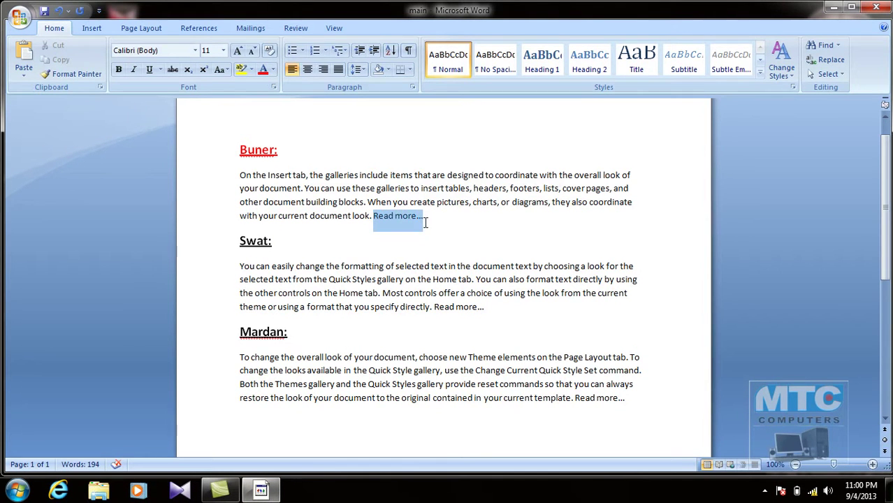
{"action": "left_click", "coordinate": [412, 214]}
{"action": "right_click", "coordinate": [412, 209]}
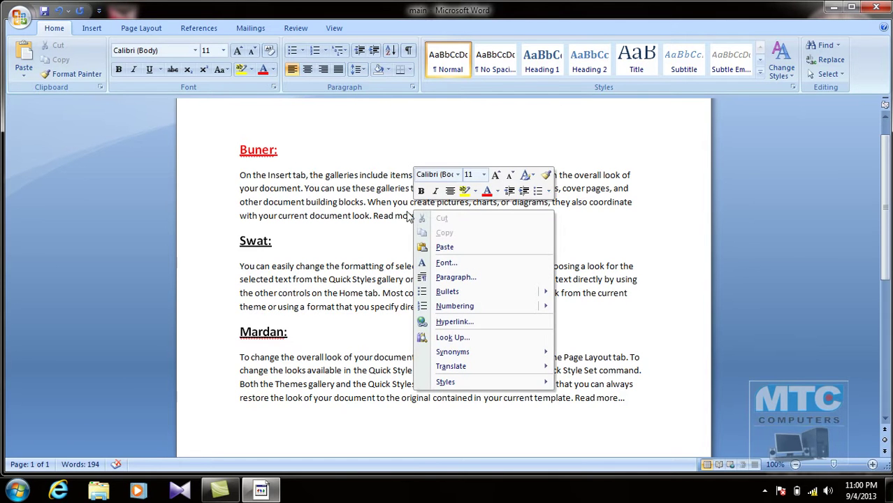
{"action": "left_click", "coordinate": [410, 215]}
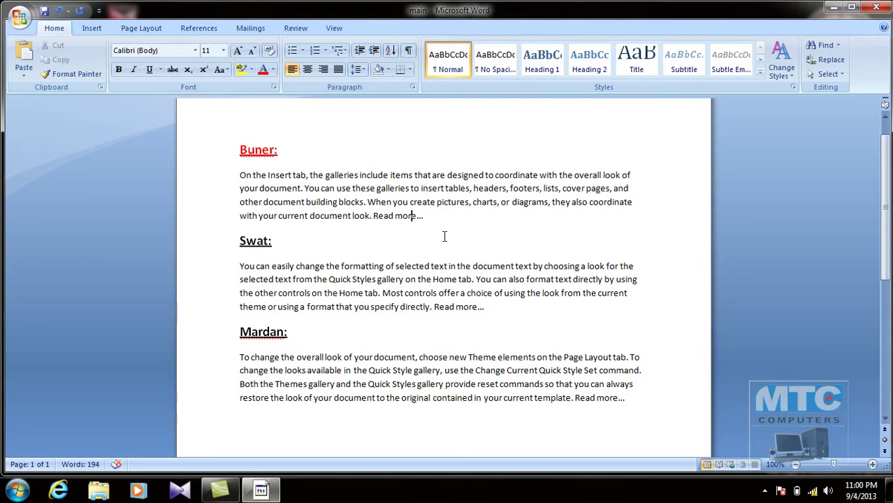
{"action": "left_click_drag", "start_coordinate": [442, 236], "coordinate": [240, 148]}
{"action": "scroll", "coordinate": [240, 148], "scroll_direction": "up", "scroll_amount": 1}
{"action": "left_click", "coordinate": [261, 491]}
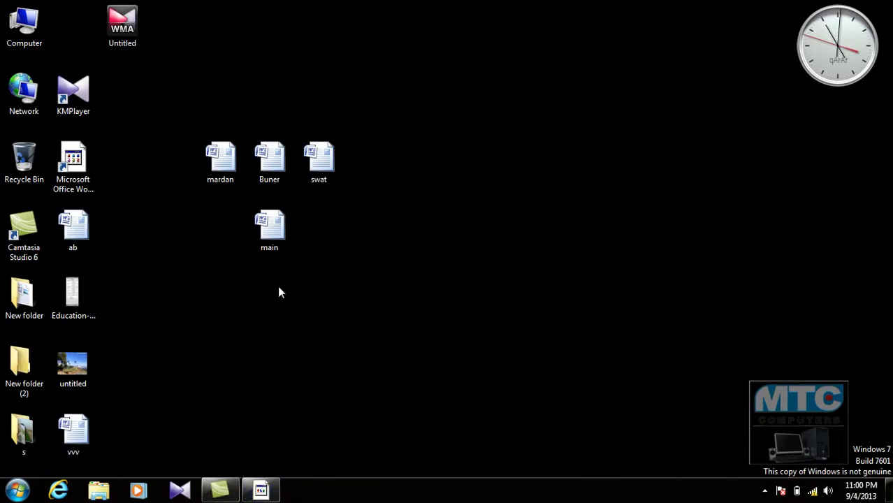
{"action": "double_click", "coordinate": [271, 159]}
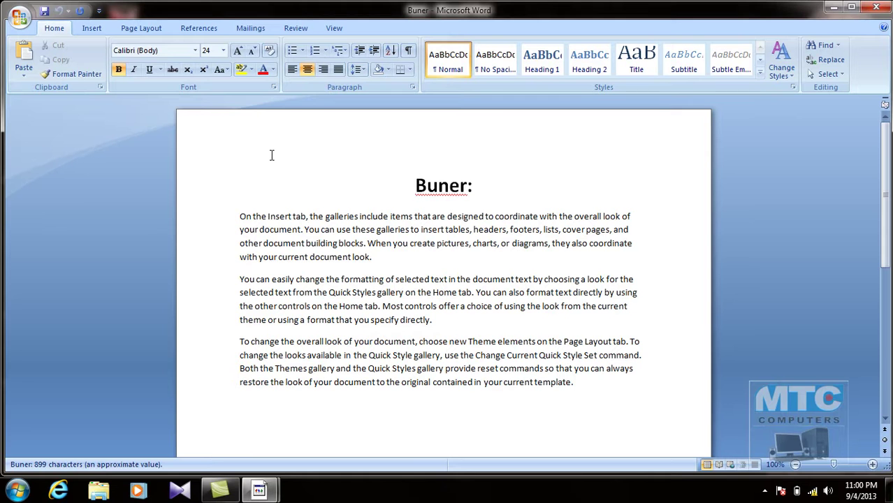
{"action": "left_click", "coordinate": [876, 7]}
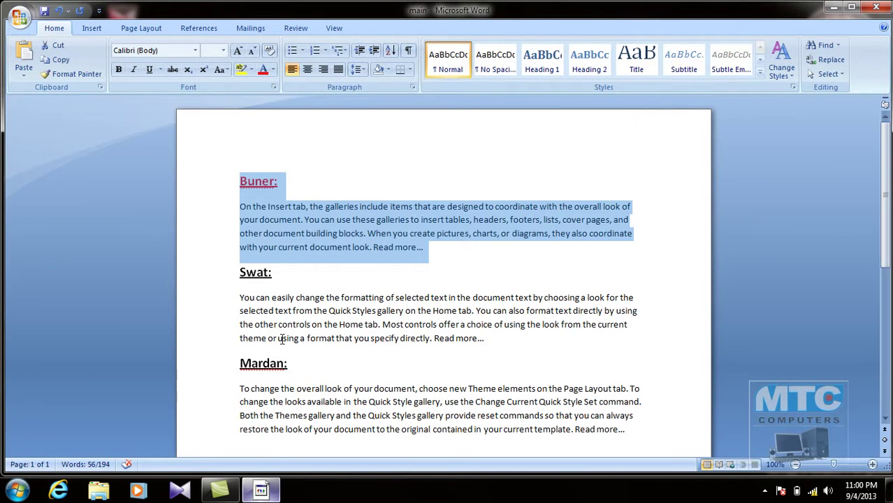
{"action": "left_click", "coordinate": [277, 247]}
Step: Hyperlink the Buner paragraph's 'Read more...' to Buner.docx on the Desktop
{"action": "mouse_move", "coordinate": [370, 247]}
{"action": "left_mouse_down"}
{"action": "mouse_move", "coordinate": [441, 250]}
{"action": "mouse_move", "coordinate": [426, 256]}
{"action": "left_mouse_up"}
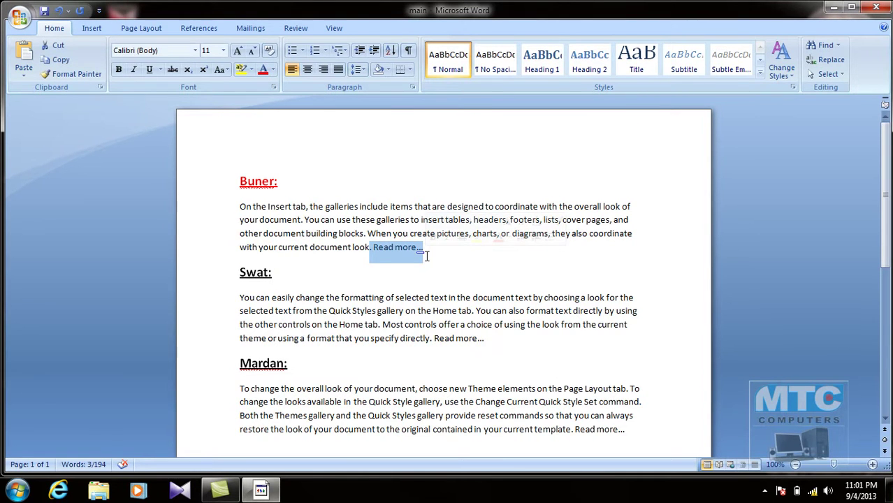
{"action": "left_click", "coordinate": [426, 256]}
{"action": "left_click", "coordinate": [424, 257]}
{"action": "left_click", "coordinate": [425, 271]}
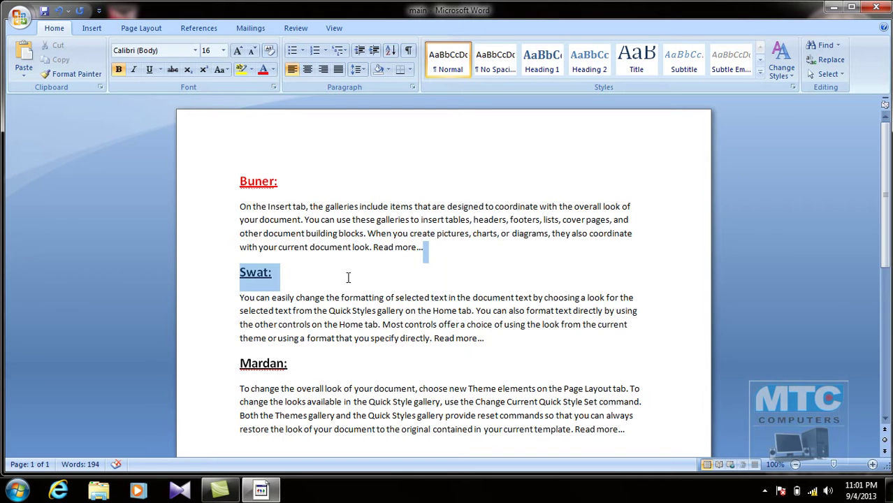
{"action": "left_click_drag", "start_coordinate": [423, 247], "coordinate": [373, 247]}
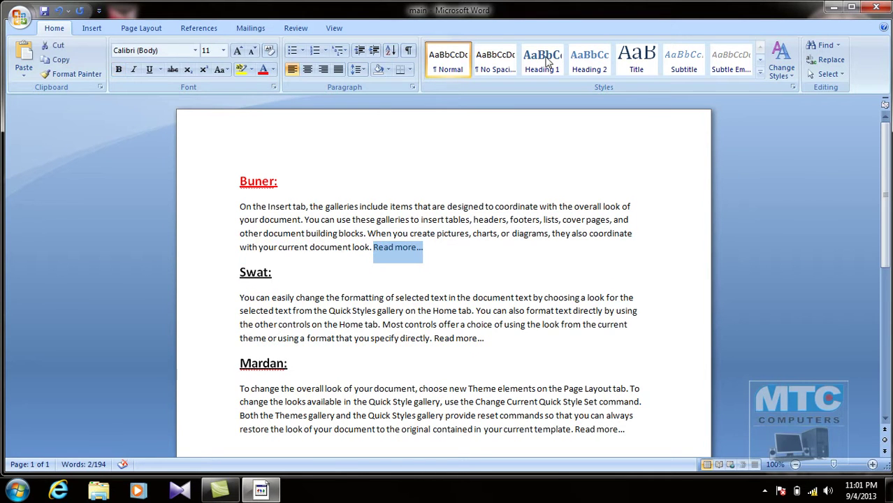
{"action": "left_click", "coordinate": [92, 28]}
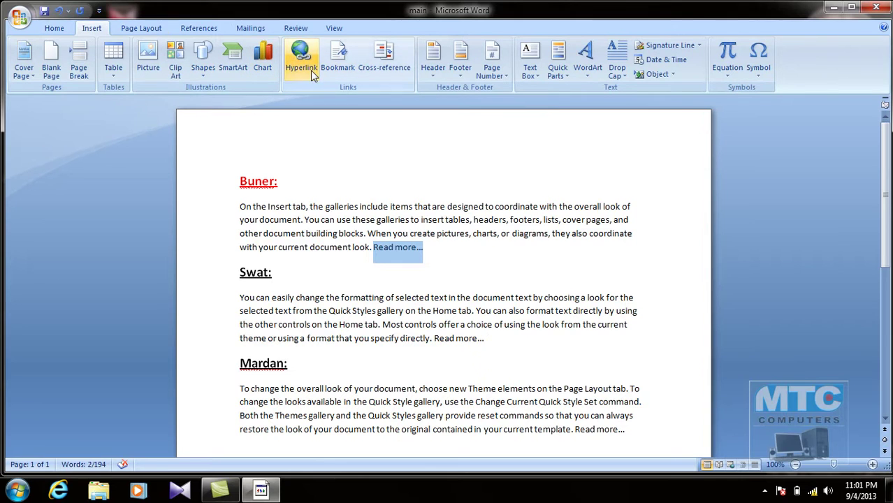
{"action": "left_click", "coordinate": [311, 73]}
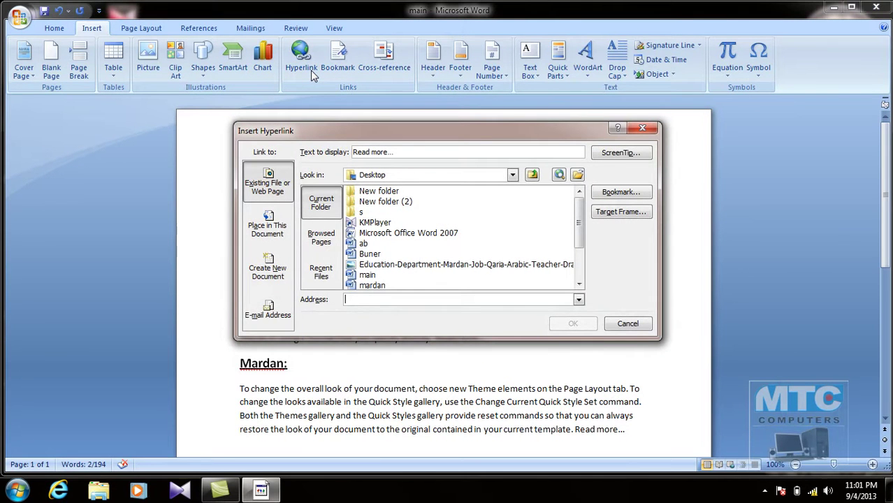
{"action": "scroll", "coordinate": [578, 235], "scroll_direction": "down", "scroll_amount": 1}
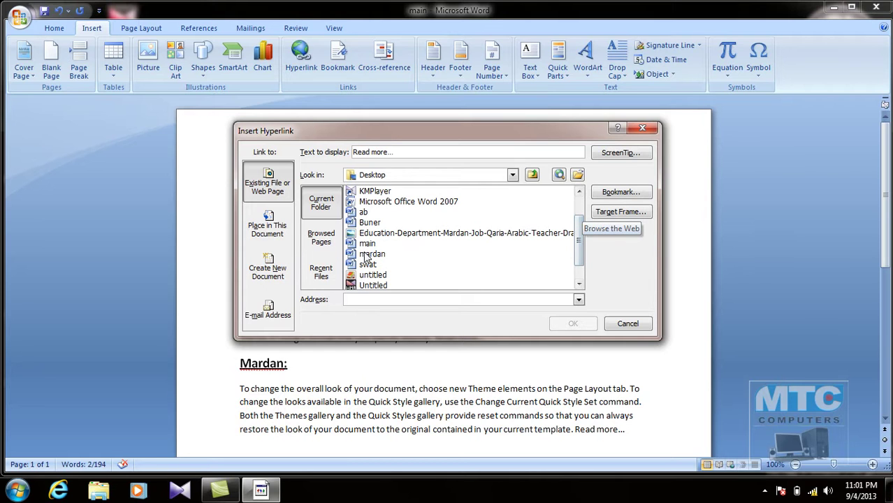
{"action": "left_click", "coordinate": [371, 222]}
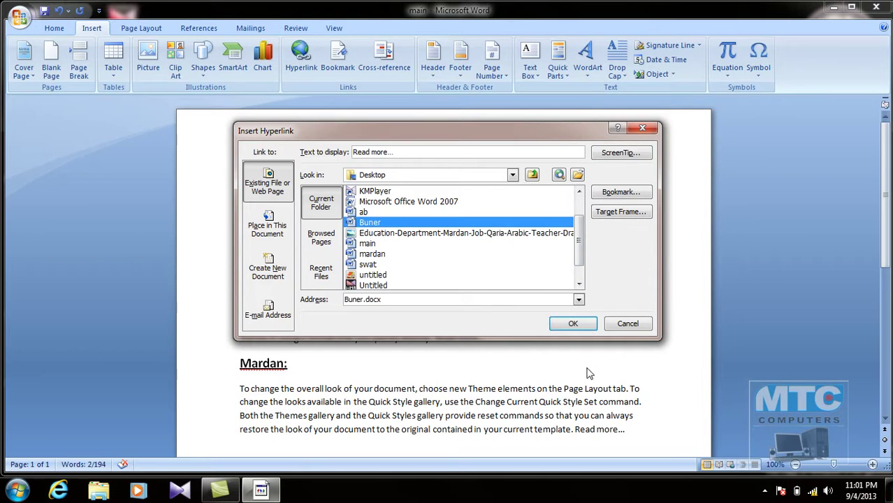
{"action": "left_click", "coordinate": [573, 324]}
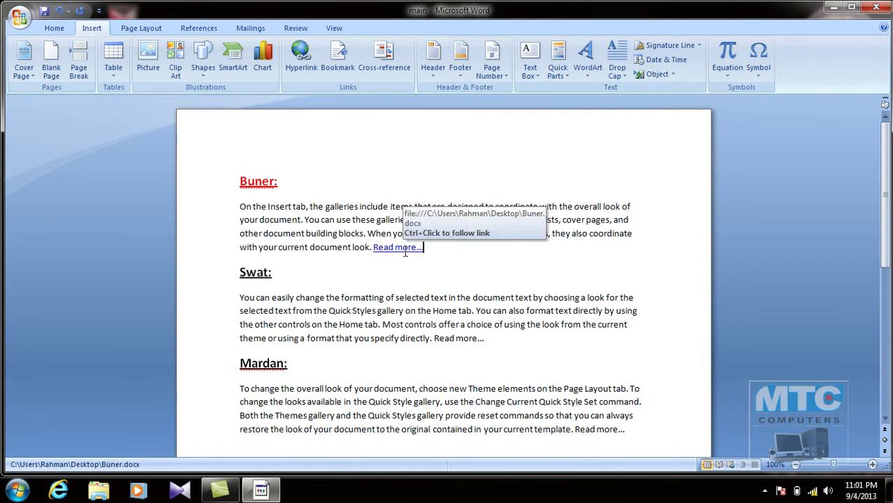
Step: Hyperlink the Swat paragraph's 'Read more...' to the swat document on the Desktop
{"action": "mouse_move", "coordinate": [454, 338]}
{"action": "left_mouse_down"}
{"action": "mouse_move", "coordinate": [492, 343]}
{"action": "mouse_move", "coordinate": [435, 339]}
{"action": "left_mouse_up"}
{"action": "left_click", "coordinate": [289, 78]}
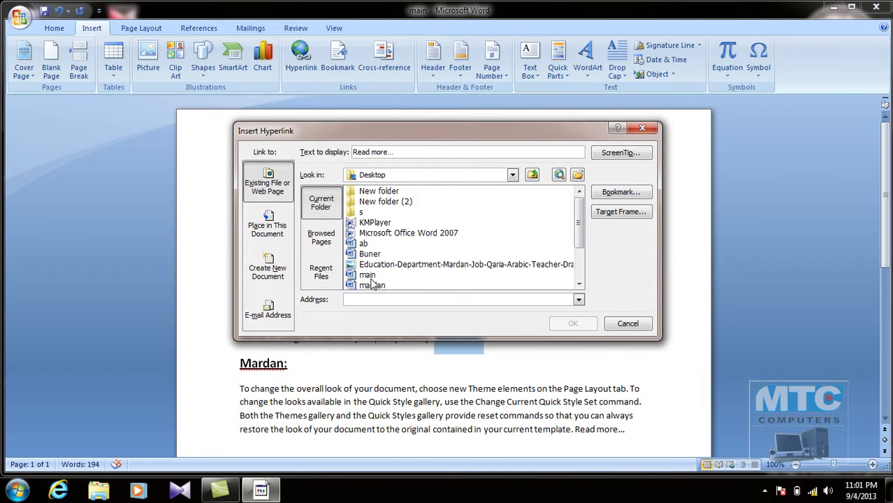
{"action": "left_click", "coordinate": [372, 284]}
{"action": "scroll", "coordinate": [372, 262], "scroll_direction": "down", "scroll_amount": 1}
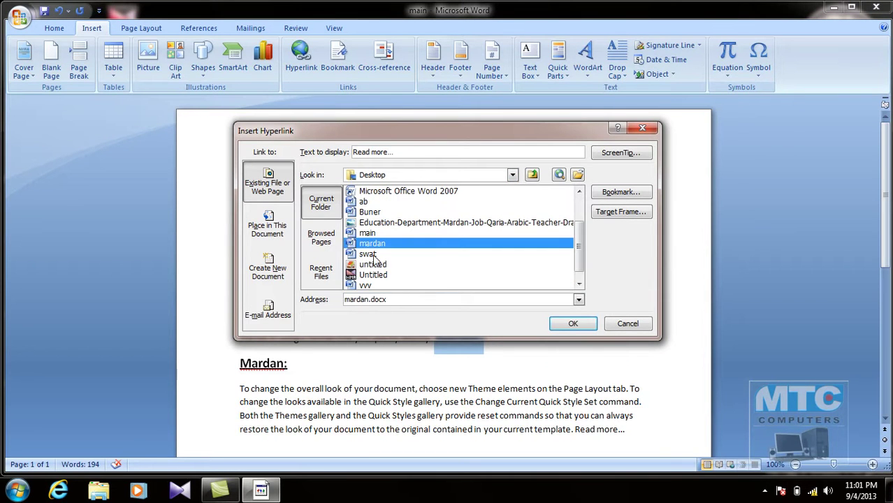
{"action": "double_click", "coordinate": [370, 255]}
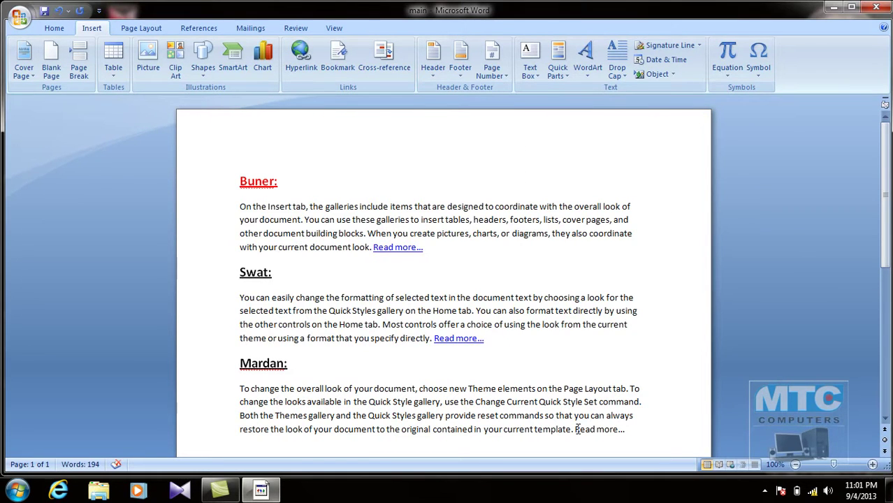
Step: Hyperlink the Mardan paragraph's 'Read more...' to the mardan document
{"action": "left_click_drag", "start_coordinate": [574, 429], "coordinate": [625, 429]}
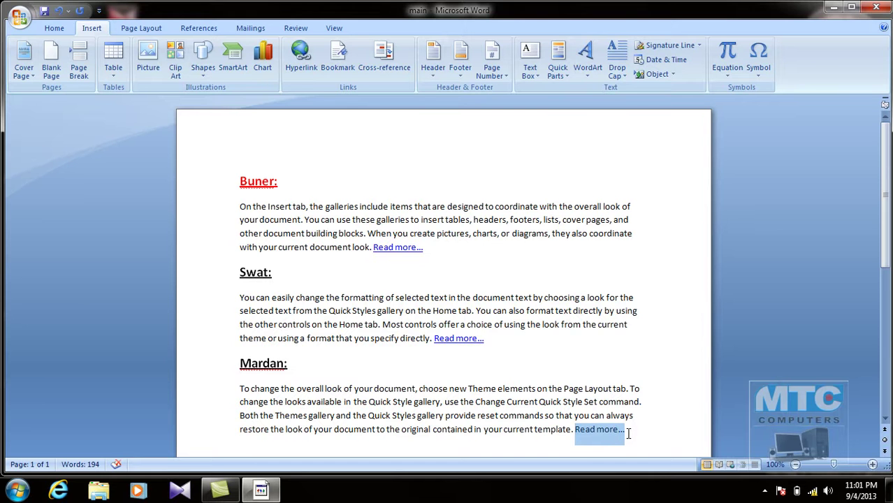
{"action": "left_click", "coordinate": [296, 62]}
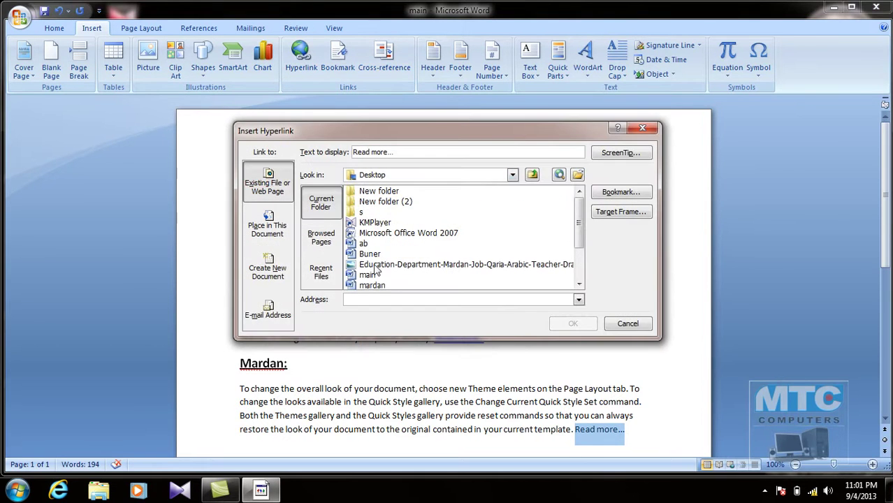
{"action": "double_click", "coordinate": [387, 291]}
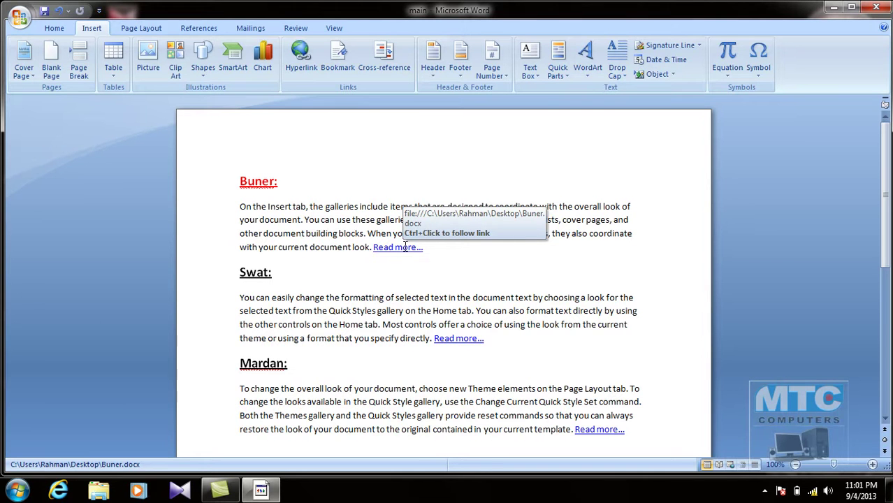
Step: Follow the Buner, Swat and Mardan 'Read more...' links, closing each, then reopen Buner
{"action": "left_click", "coordinate": [399, 248], "text": "ctrl"}
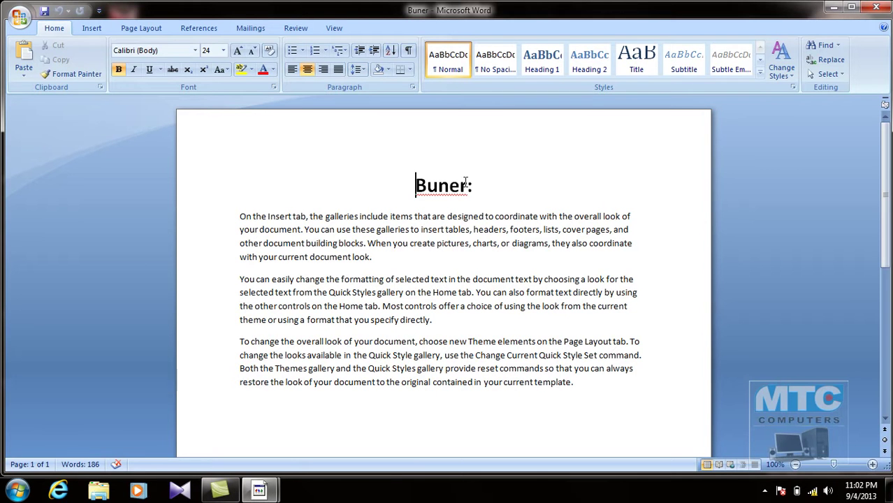
{"action": "left_click", "coordinate": [875, 7]}
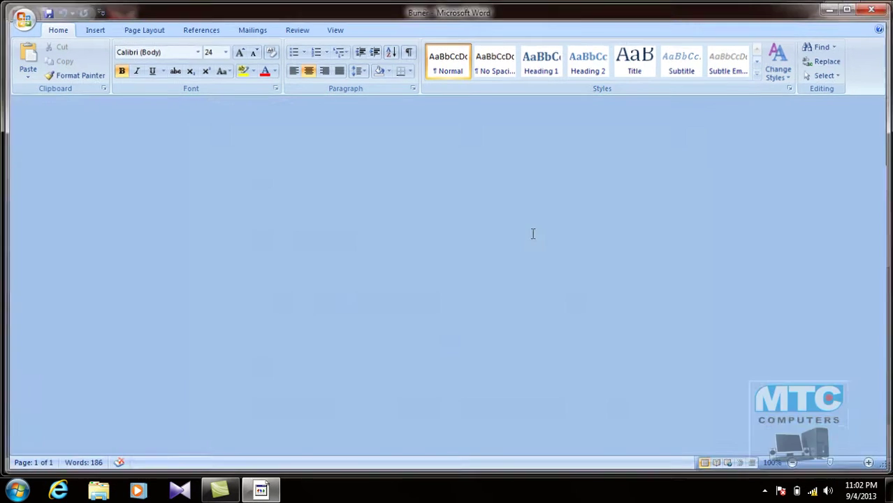
{"action": "left_click", "coordinate": [461, 348], "text": "ctrl"}
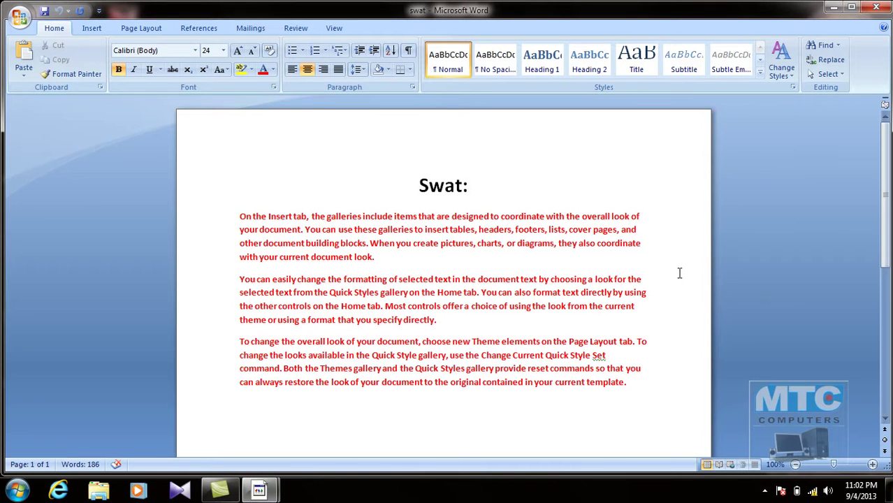
{"action": "left_click", "coordinate": [876, 7]}
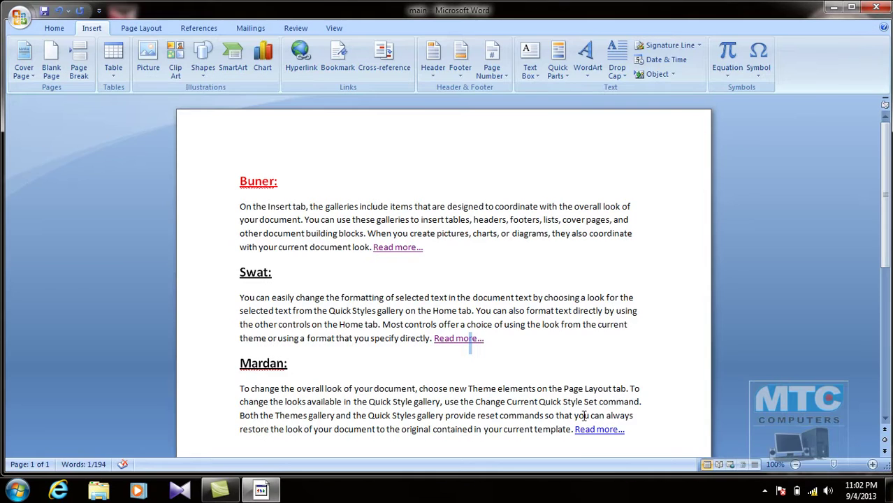
{"action": "left_click", "coordinate": [592, 429], "text": "ctrl"}
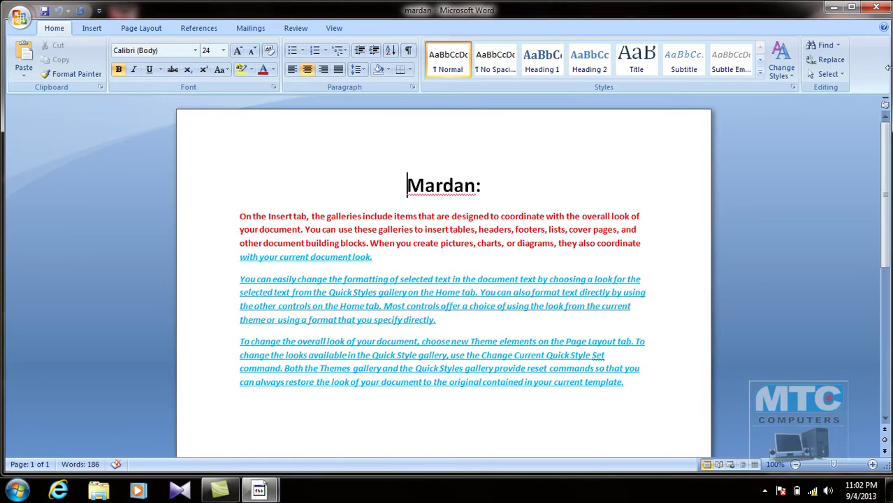
{"action": "left_click", "coordinate": [874, 9]}
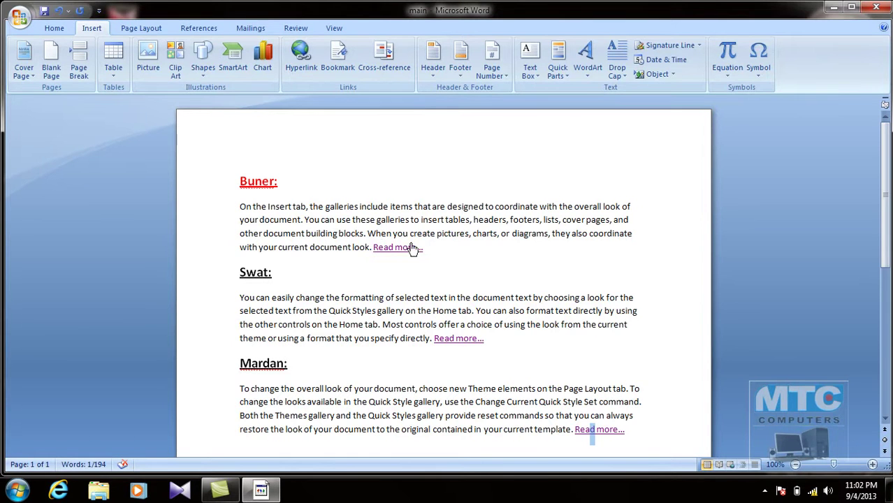
{"action": "left_click", "coordinate": [412, 249], "text": "ctrl"}
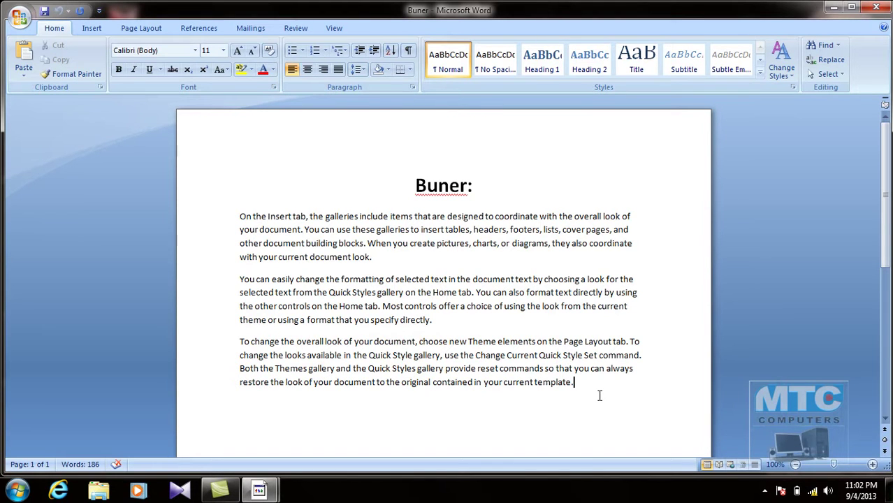
Step: Type 'Back to menu...' in the Buner document and hyperlink it to main.docx
{"action": "type", "text": "Back t"}
{"action": "type", "text": "o me"}
{"action": "type", "text": "nu"}
{"action": "type", "text": "..."}
{"action": "key", "text": "Return"}
{"action": "left_click_drag", "start_coordinate": [637, 382], "coordinate": [575, 383]}
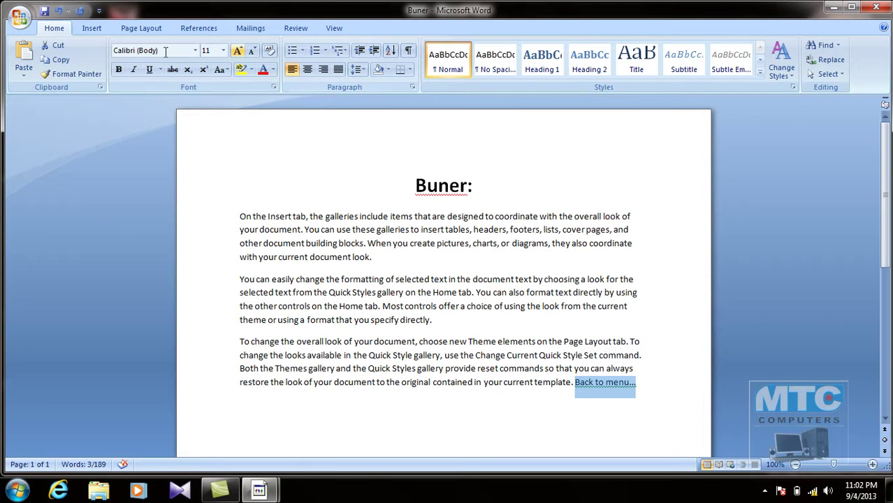
{"action": "left_click", "coordinate": [89, 28]}
{"action": "left_click", "coordinate": [301, 56]}
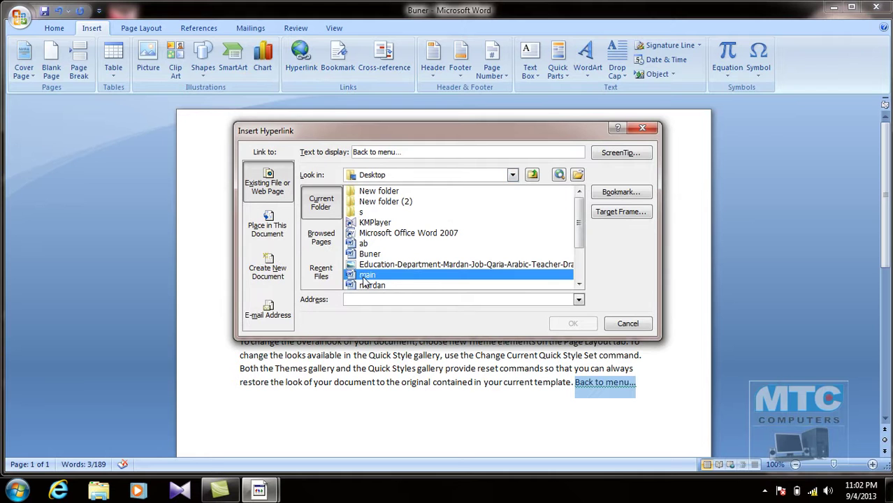
{"action": "left_click", "coordinate": [366, 275]}
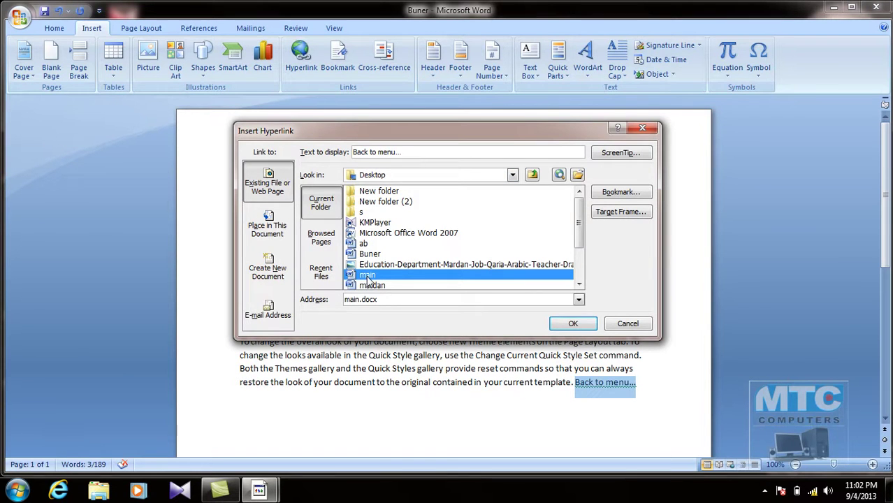
{"action": "double_click", "coordinate": [367, 280]}
Step: Copy the 'Back to menu…' link and follow it back to the main document
{"action": "left_click_drag", "start_coordinate": [655, 394], "coordinate": [573, 389]}
{"action": "key", "text": "ctrl+c"}
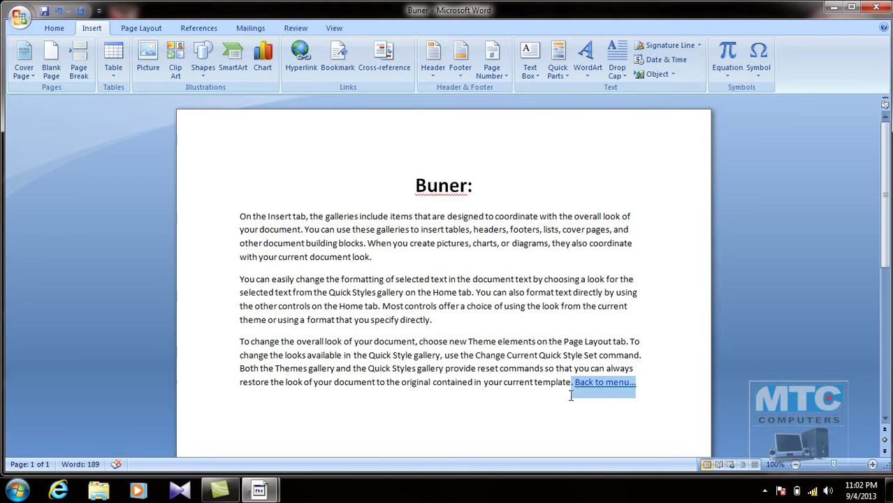
{"action": "right_click", "coordinate": [574, 390]}
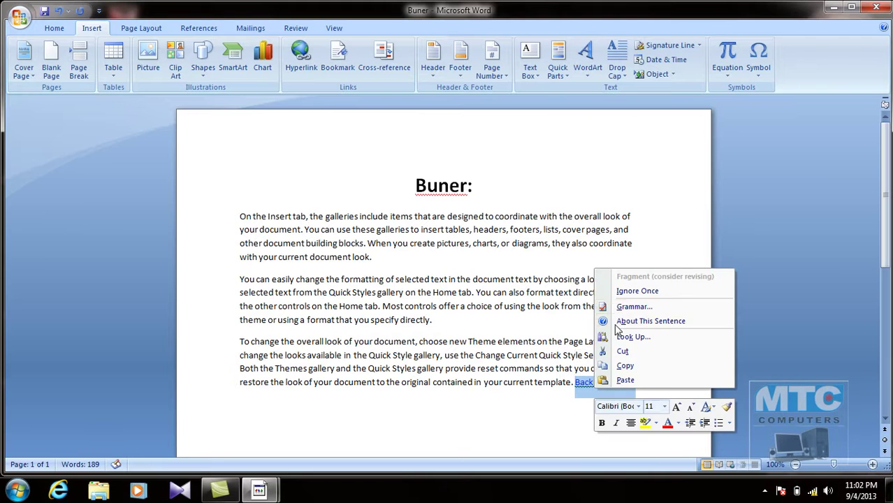
{"action": "left_click", "coordinate": [625, 365]}
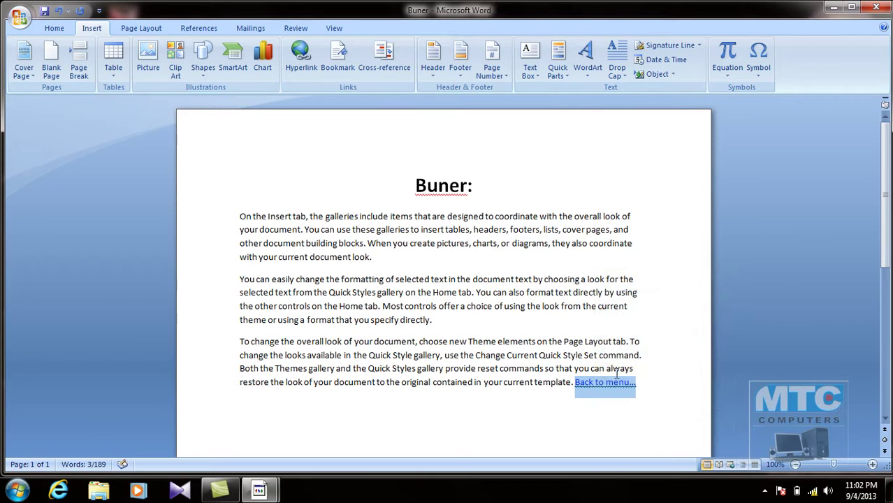
{"action": "left_click", "coordinate": [605, 383], "text": "ctrl"}
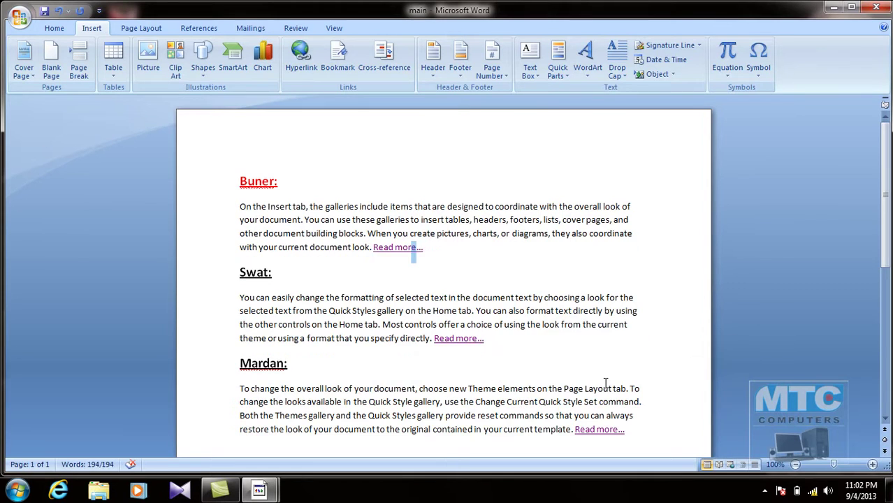
Step: Paste the 'Back to menu…' link into the swat document and follow it back to main
{"action": "left_click", "coordinate": [454, 338], "text": "ctrl"}
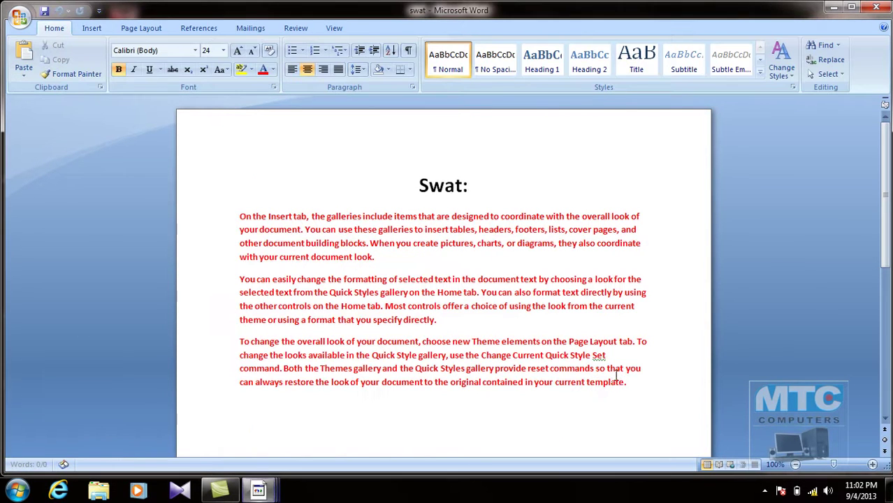
{"action": "key", "text": "ctrl+v"}
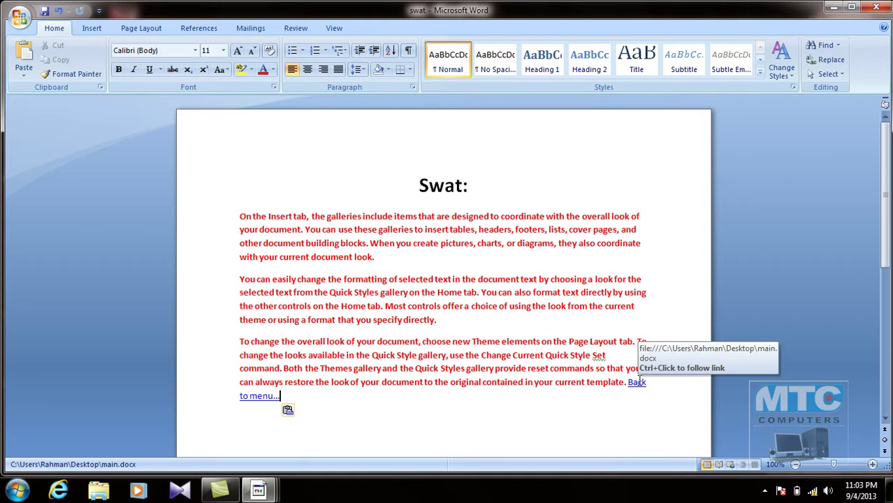
{"action": "left_click", "coordinate": [638, 389], "text": "ctrl"}
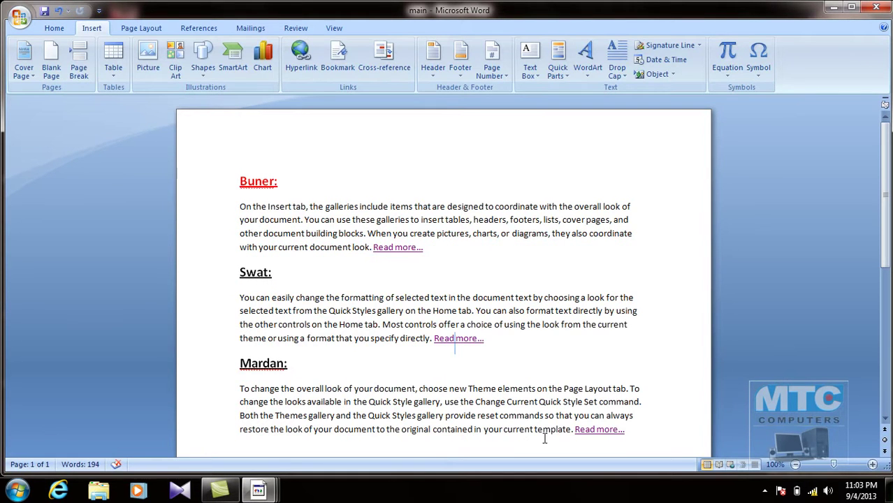
Step: Paste the 'Back to menu…' link into the mardan document and return to main
{"action": "left_click", "coordinate": [599, 429], "text": "ctrl"}
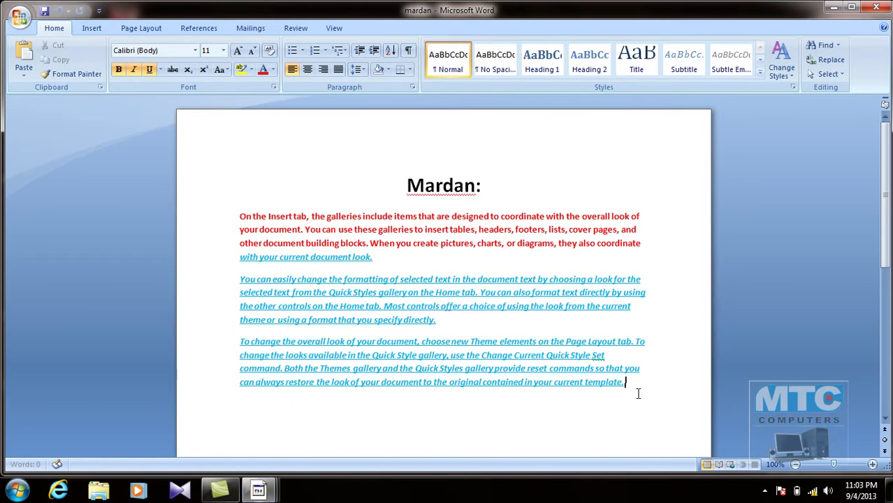
{"action": "key", "text": "ctrl+v"}
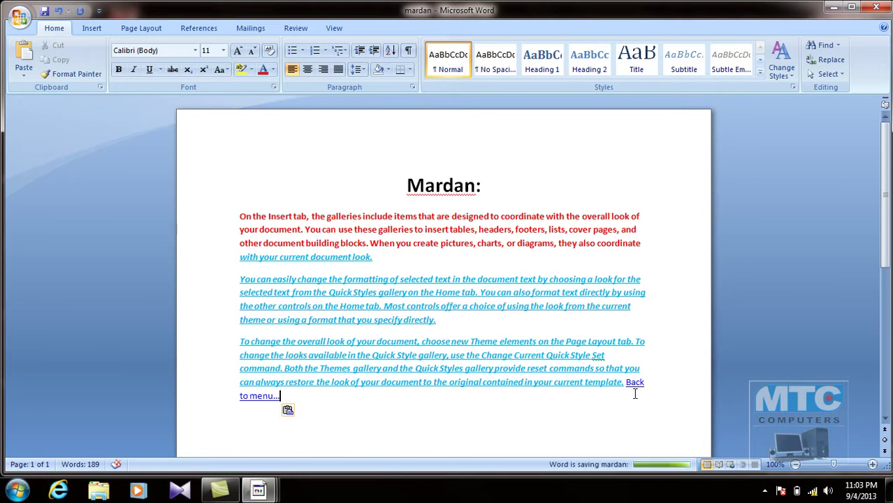
{"action": "left_click", "coordinate": [635, 383], "text": "ctrl"}
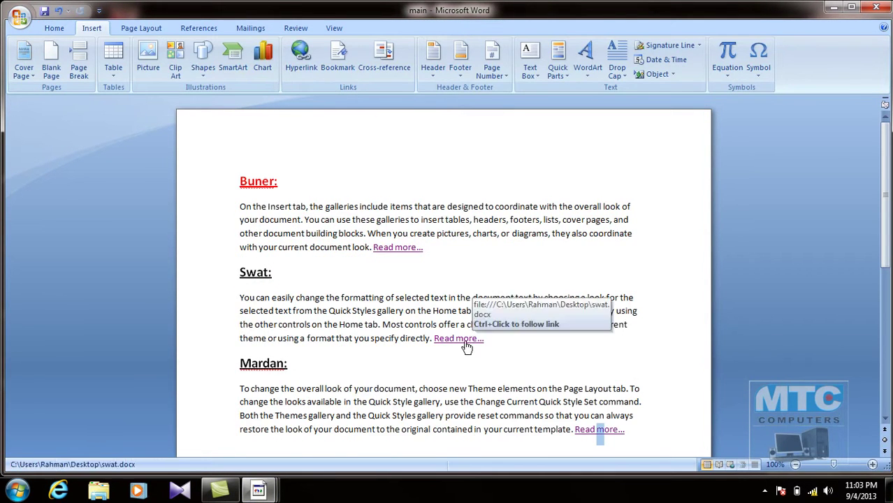
Step: Test the Swat, Buner and Mardan 'Read more…' links and each 'Back to menu…' return
{"action": "left_click", "coordinate": [461, 338], "text": "ctrl"}
{"action": "left_click", "coordinate": [637, 385], "text": "ctrl"}
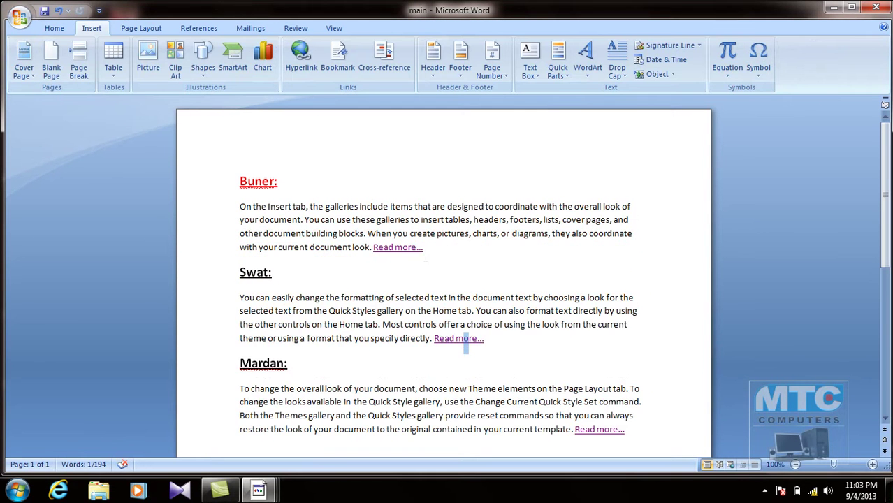
{"action": "left_click", "coordinate": [408, 248], "text": "ctrl"}
{"action": "left_click", "coordinate": [605, 387], "text": "ctrl"}
{"action": "left_click", "coordinate": [591, 428], "text": "ctrl"}
{"action": "left_click", "coordinate": [632, 383], "text": "ctrl"}
{"action": "left_click", "coordinate": [471, 339], "text": "ctrl"}
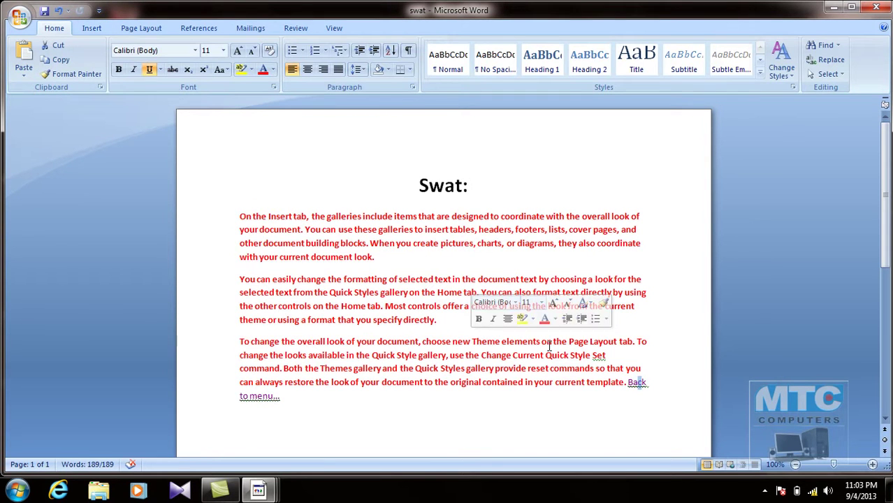
{"action": "left_click", "coordinate": [635, 382], "text": "ctrl"}
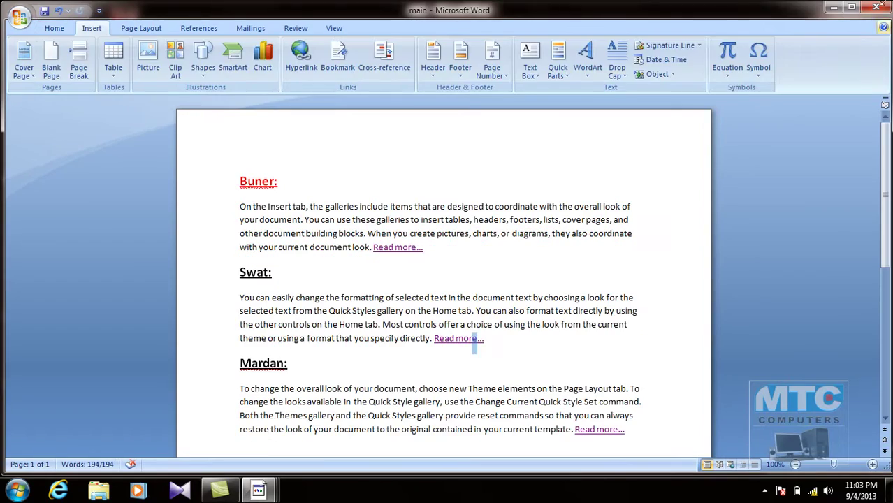
Step: Minimize the main, Swat, Mardan and Buner Word windows to reveal the desktop
{"action": "left_click", "coordinate": [831, 8]}
{"action": "left_click", "coordinate": [831, 8]}
{"action": "left_click", "coordinate": [831, 8]}
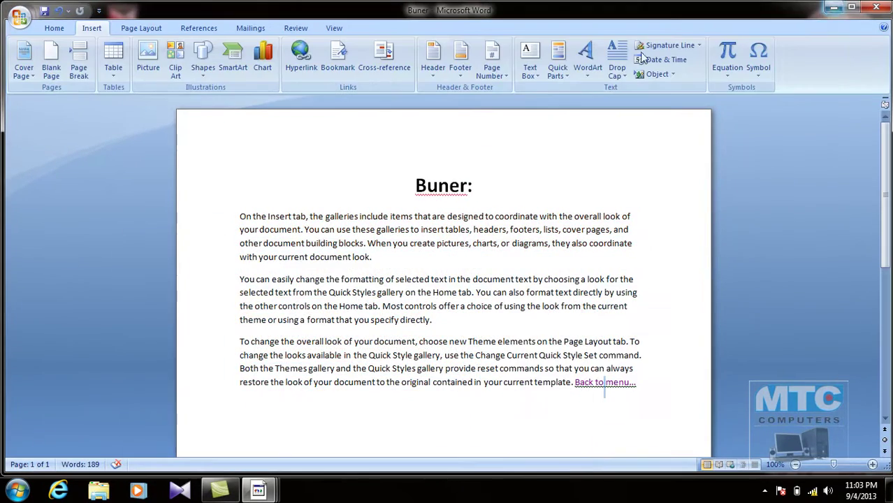
{"action": "left_click", "coordinate": [831, 9]}
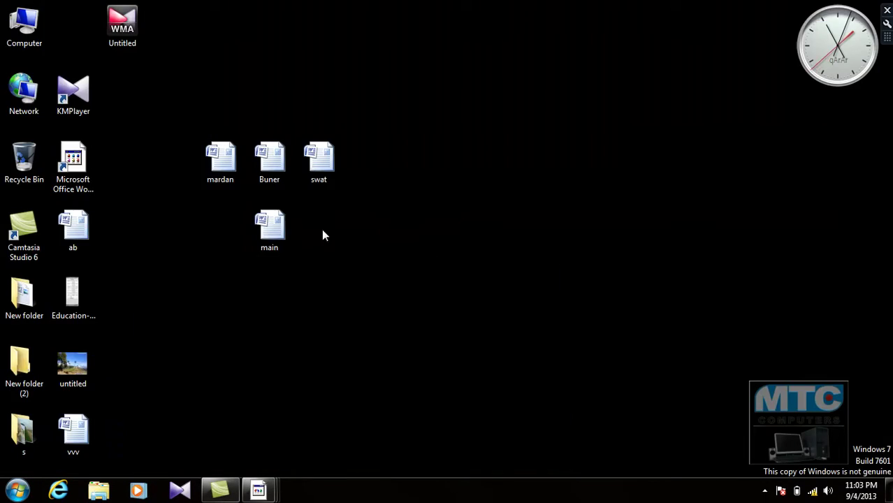
Step: Close the Mardan, Swat and Buner windows from the taskbar previews, not saving Buner
{"action": "left_click", "coordinate": [270, 229]}
{"action": "left_click", "coordinate": [259, 490]}
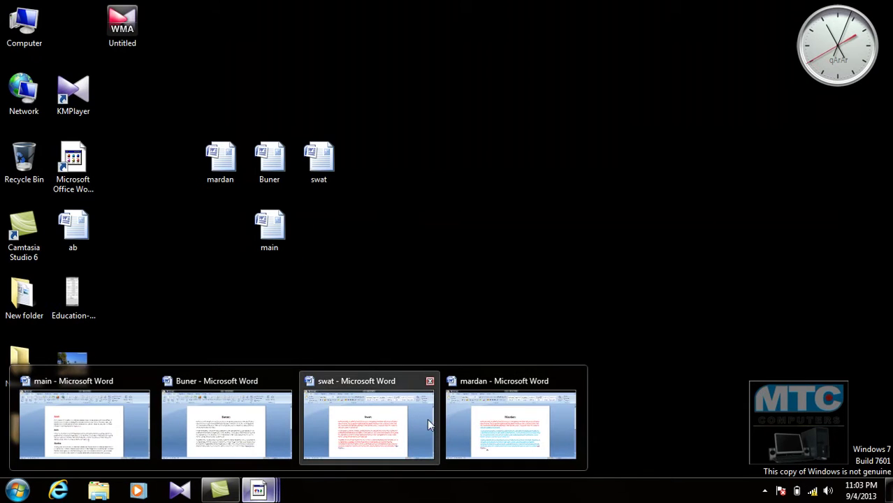
{"action": "left_click", "coordinate": [572, 382]}
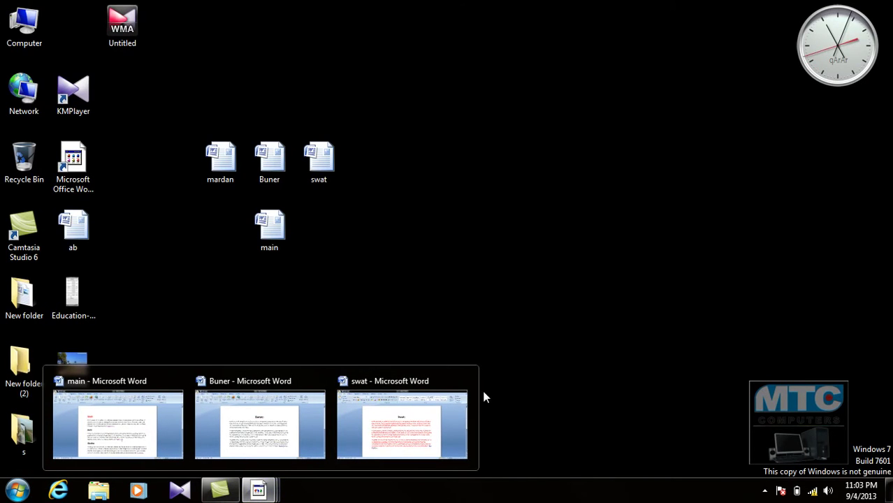
{"action": "left_click", "coordinate": [463, 382]}
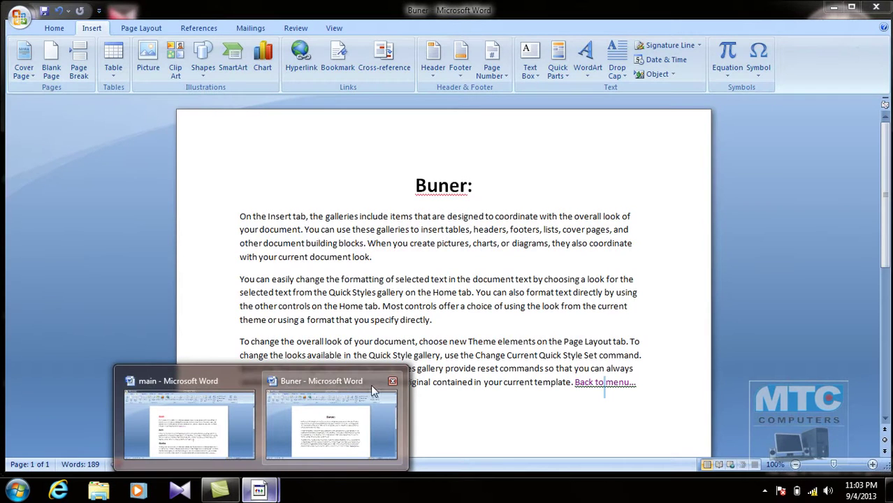
{"action": "left_click", "coordinate": [393, 381]}
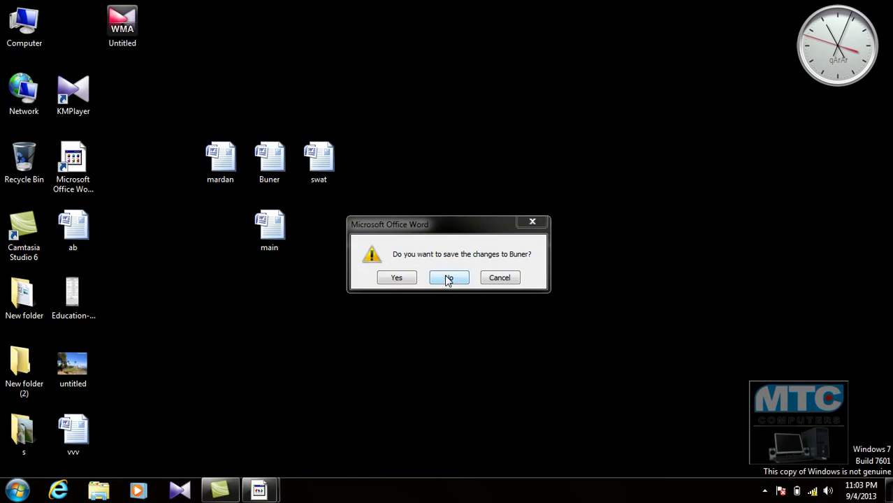
{"action": "left_click", "coordinate": [449, 278]}
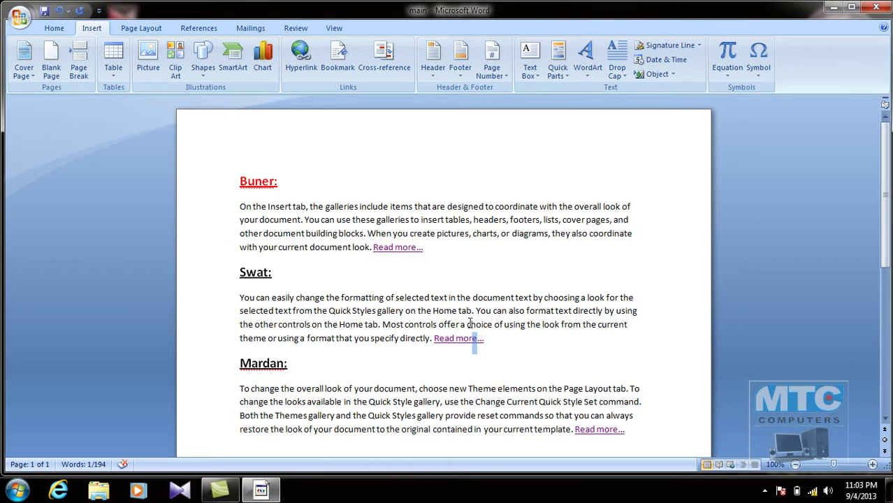
Step: Follow Swat's 'Read more…' link and its 'Back to menu…' link back to main
{"action": "left_click", "coordinate": [465, 338], "text": "ctrl"}
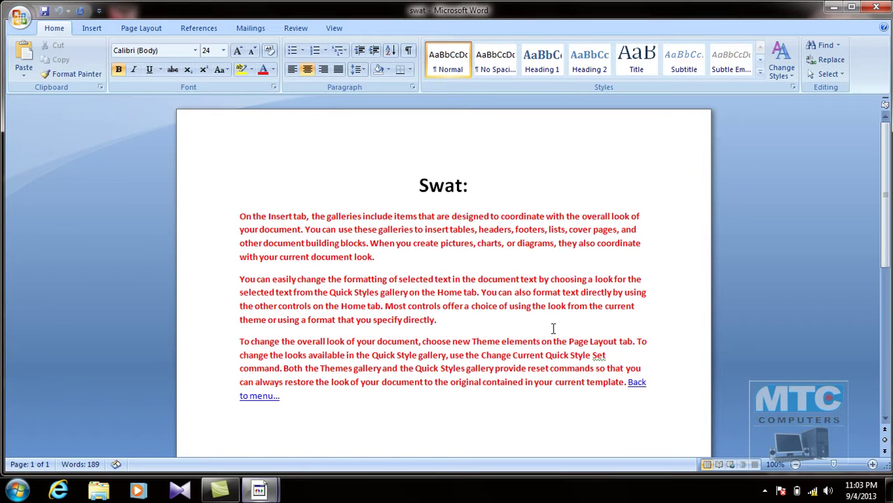
{"action": "left_click", "coordinate": [638, 384], "text": "ctrl"}
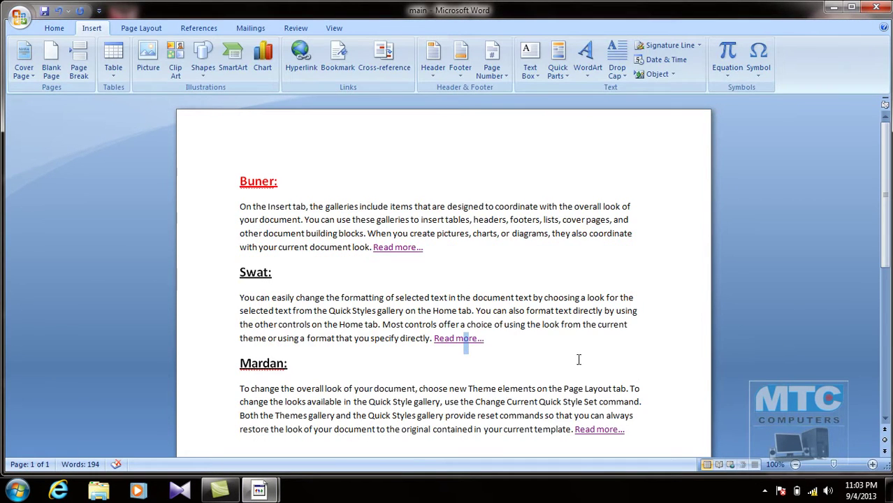
{"action": "left_click", "coordinate": [521, 249]}
Step: Select 'pictures,' in the Buner paragraph and browse the user folder and My Pictures for an image
{"action": "left_click_drag", "start_coordinate": [410, 234], "coordinate": [472, 232]}
{"action": "left_click", "coordinate": [447, 234]}
{"action": "left_click_drag", "start_coordinate": [449, 236], "coordinate": [472, 236]}
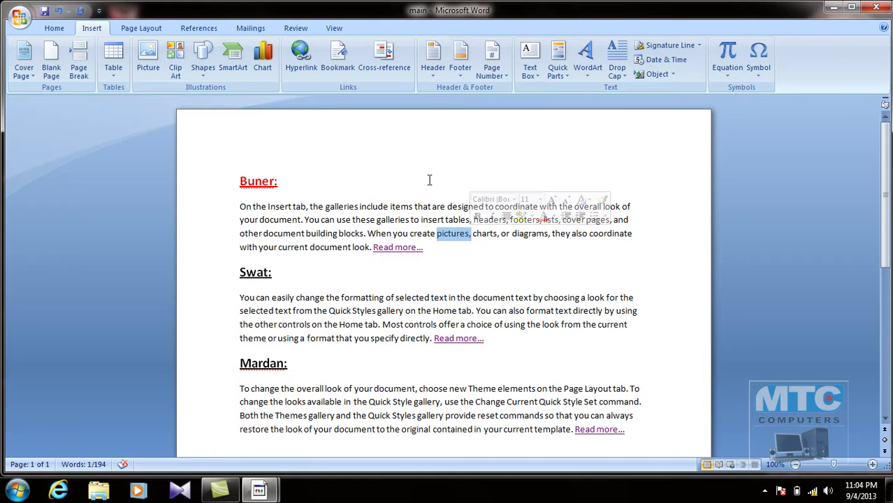
{"action": "left_click", "coordinate": [305, 59]}
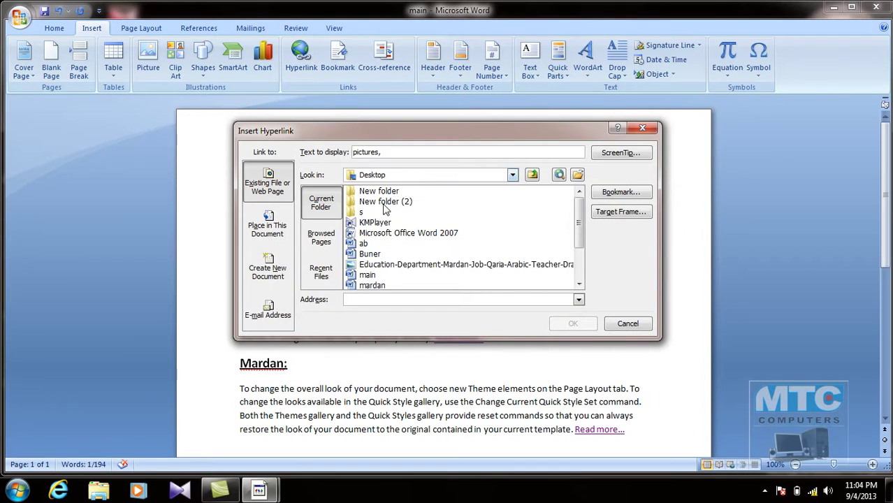
{"action": "left_click", "coordinate": [500, 176]}
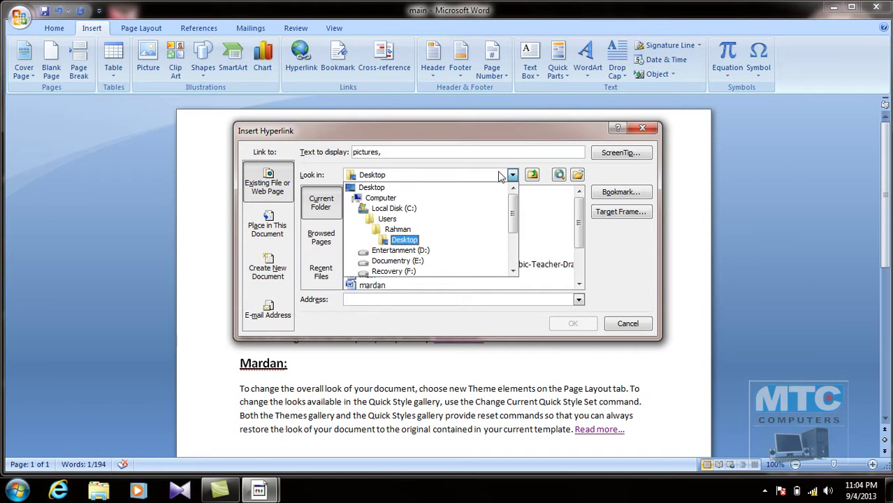
{"action": "left_click", "coordinate": [433, 233]}
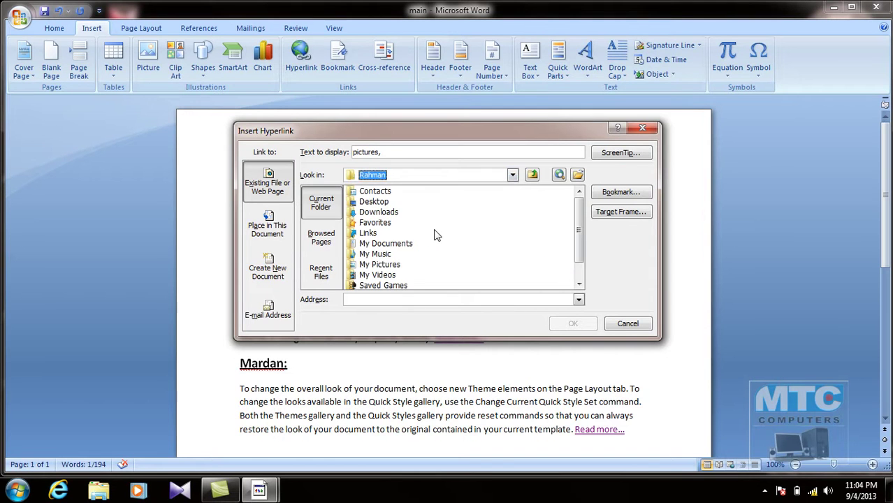
{"action": "double_click", "coordinate": [388, 266]}
{"action": "left_click", "coordinate": [531, 175]}
{"action": "scroll", "coordinate": [558, 206], "scroll_direction": "down", "scroll_amount": 1}
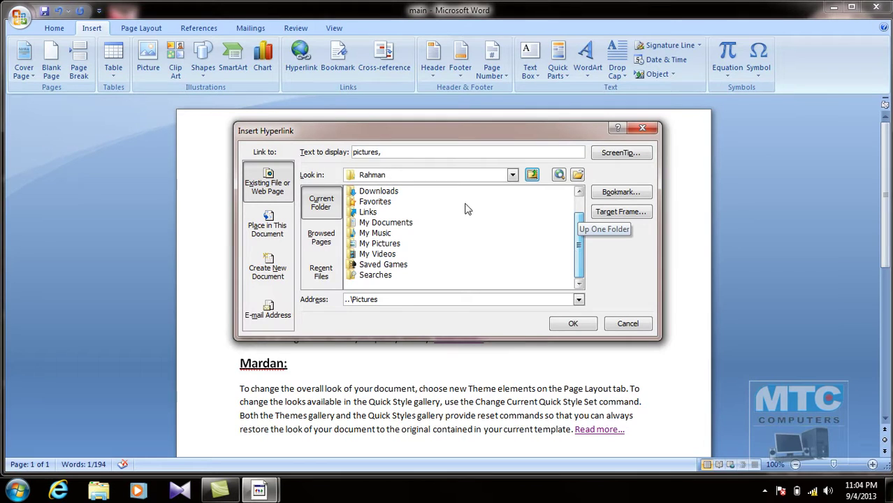
Step: Browse Desktop, New folder, New folder (2) and My Pictures, then cancel without linking
{"action": "left_click", "coordinate": [405, 177]}
{"action": "left_click", "coordinate": [407, 185]}
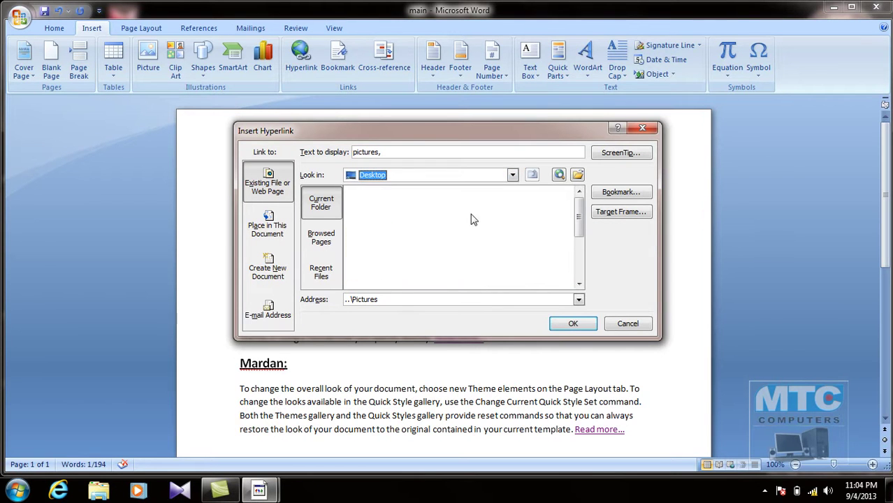
{"action": "mouse_move", "coordinate": [579, 213]}
{"action": "left_mouse_down"}
{"action": "mouse_move", "coordinate": [584, 278]}
{"action": "mouse_move", "coordinate": [580, 210]}
{"action": "left_mouse_up"}
{"action": "double_click", "coordinate": [384, 213]}
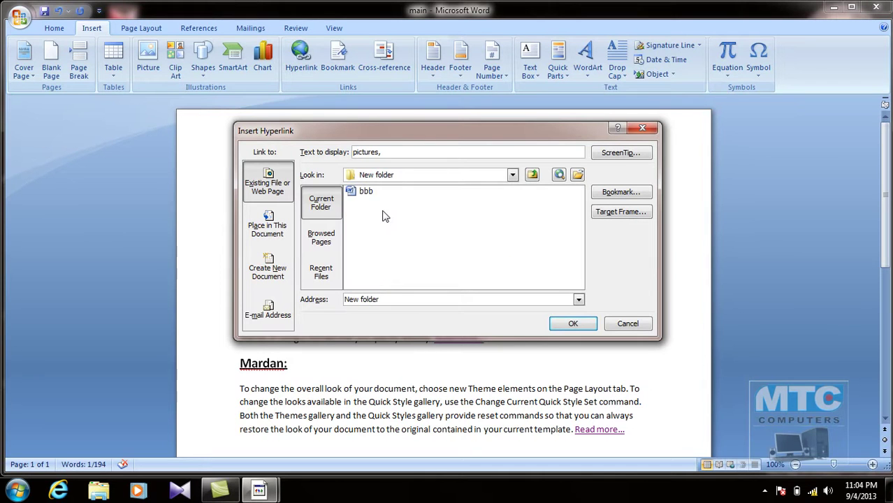
{"action": "left_click", "coordinate": [531, 175]}
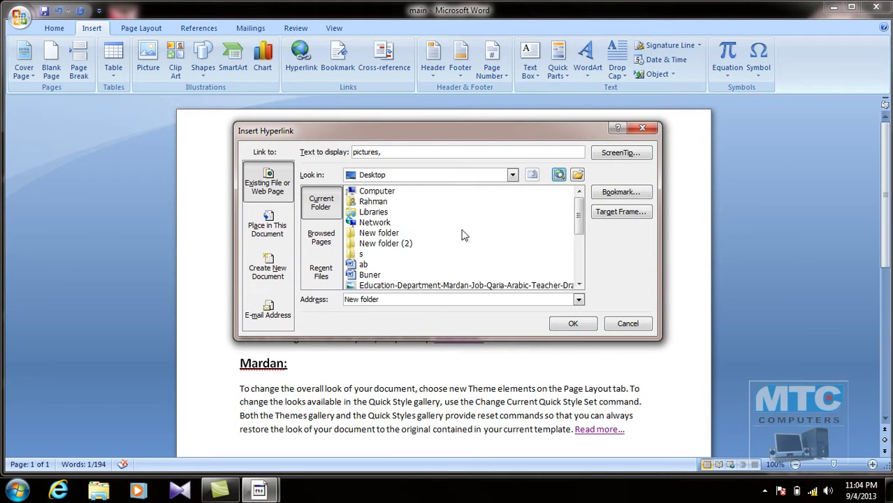
{"action": "double_click", "coordinate": [382, 245]}
{"action": "left_click", "coordinate": [533, 175]}
{"action": "double_click", "coordinate": [372, 202]}
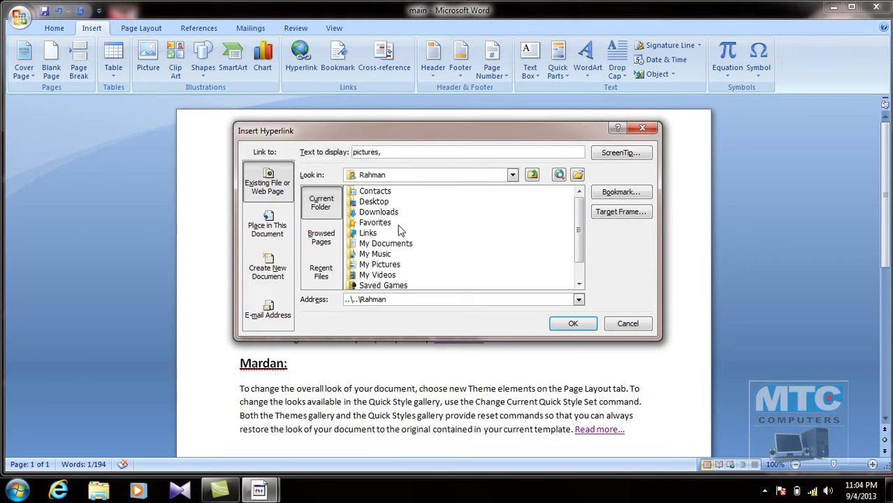
{"action": "left_click", "coordinate": [388, 266]}
{"action": "double_click", "coordinate": [390, 269]}
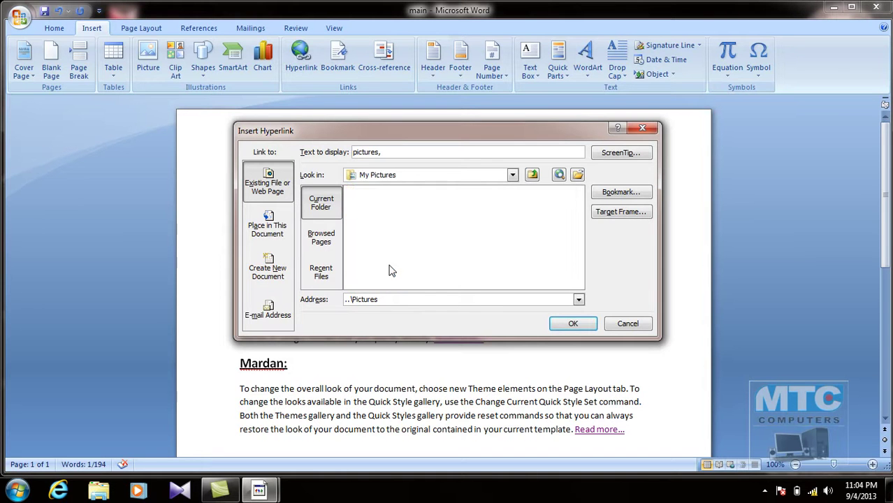
{"action": "left_click", "coordinate": [627, 323]}
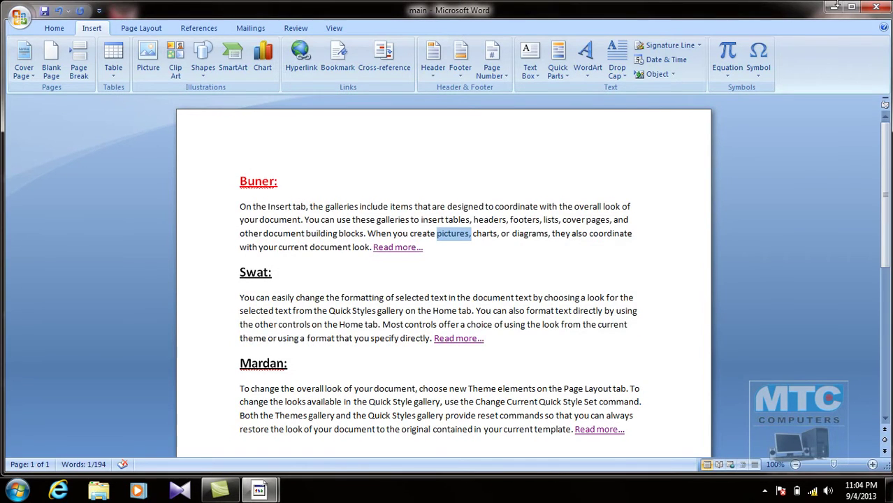
Step: Hyperlink the word 'pictures,' to untitled.bmp on the Desktop
{"action": "left_click", "coordinate": [831, 8]}
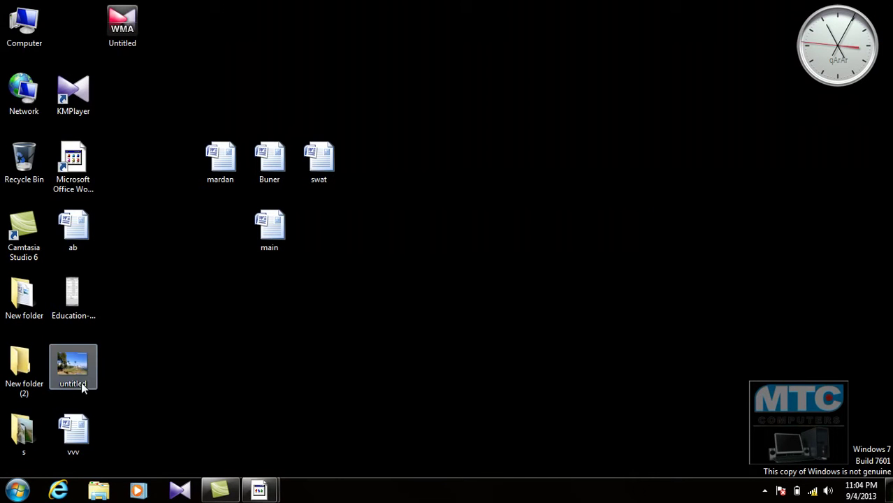
{"action": "mouse_move", "coordinate": [259, 491]}
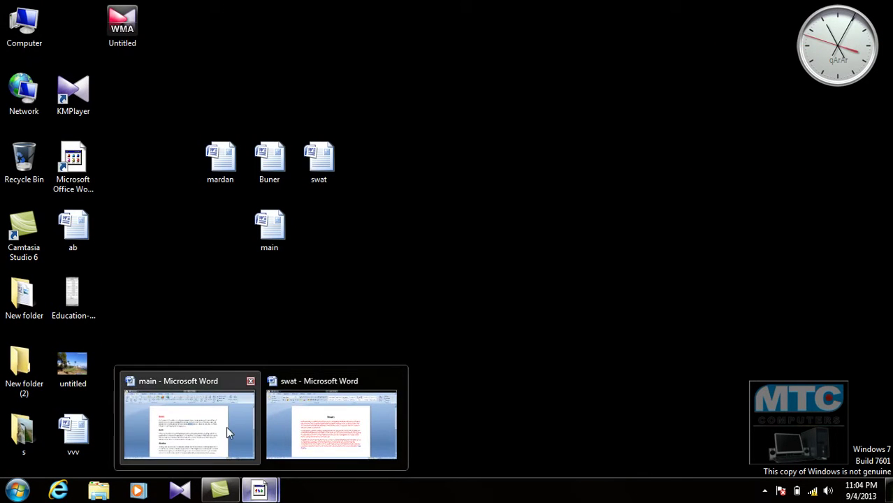
{"action": "left_click", "coordinate": [226, 426]}
{"action": "left_click", "coordinate": [301, 59]}
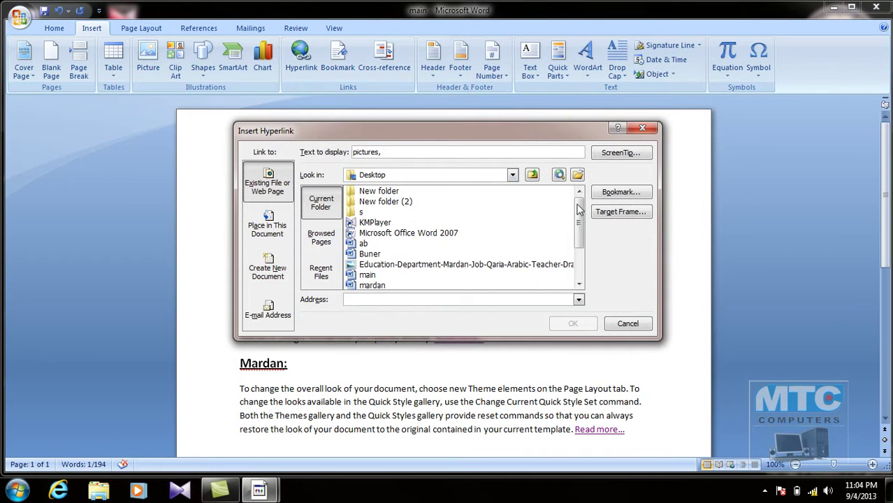
{"action": "left_click", "coordinate": [428, 265]}
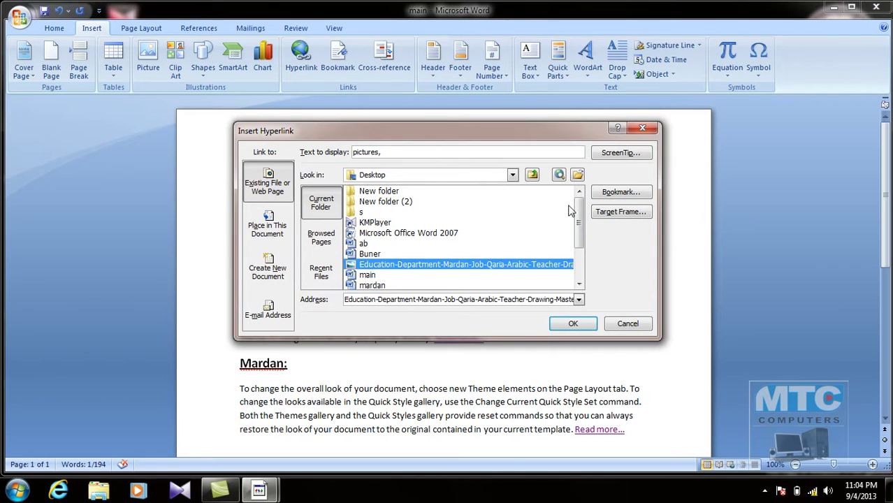
{"action": "scroll", "coordinate": [427, 259], "scroll_direction": "down", "scroll_amount": 2}
{"action": "left_click", "coordinate": [395, 255]}
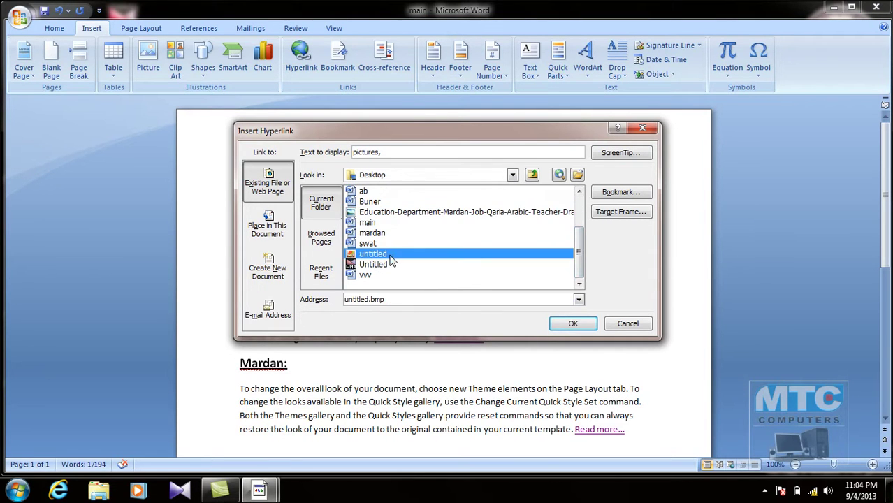
{"action": "left_click", "coordinate": [572, 324]}
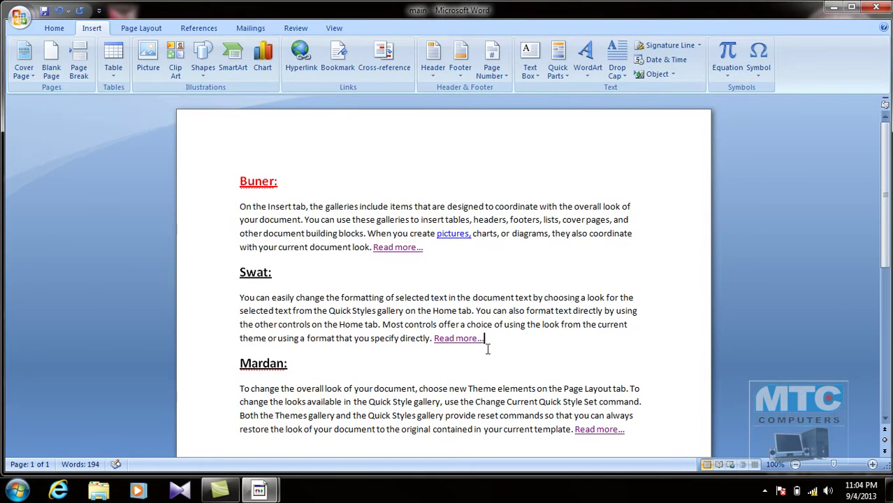
{"action": "left_click", "coordinate": [461, 234], "text": "ctrl"}
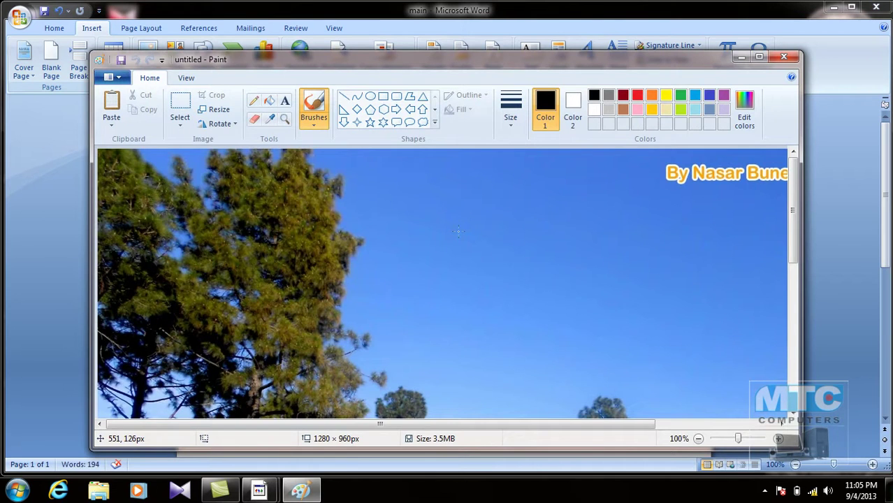
{"action": "left_click", "coordinate": [759, 56]}
{"action": "scroll", "coordinate": [647, 244], "scroll_direction": "down", "scroll_amount": 5}
{"action": "scroll", "coordinate": [608, 237], "scroll_direction": "up", "scroll_amount": 5}
{"action": "left_click", "coordinate": [876, 7]}
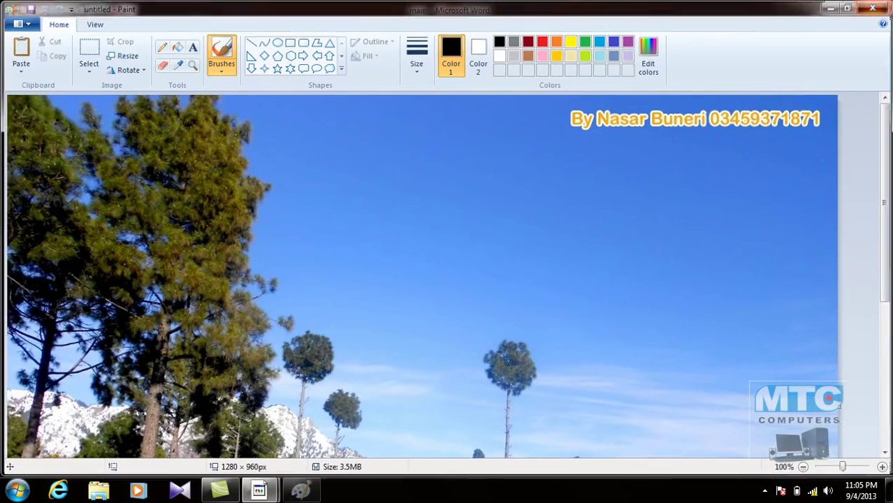
{"action": "double_click", "coordinate": [342, 233]}
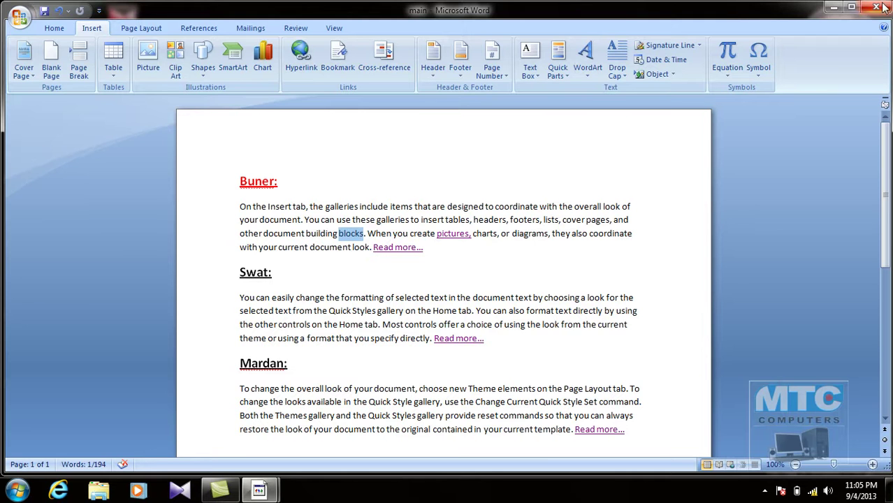
Step: Minimize Word and briefly open the 's' photo folder on the desktop, then close it
{"action": "left_click", "coordinate": [831, 8]}
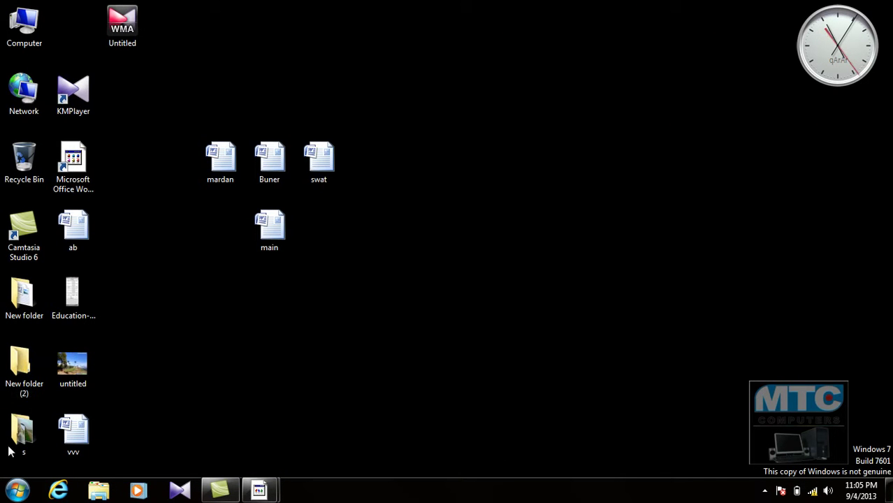
{"action": "double_click", "coordinate": [31, 430]}
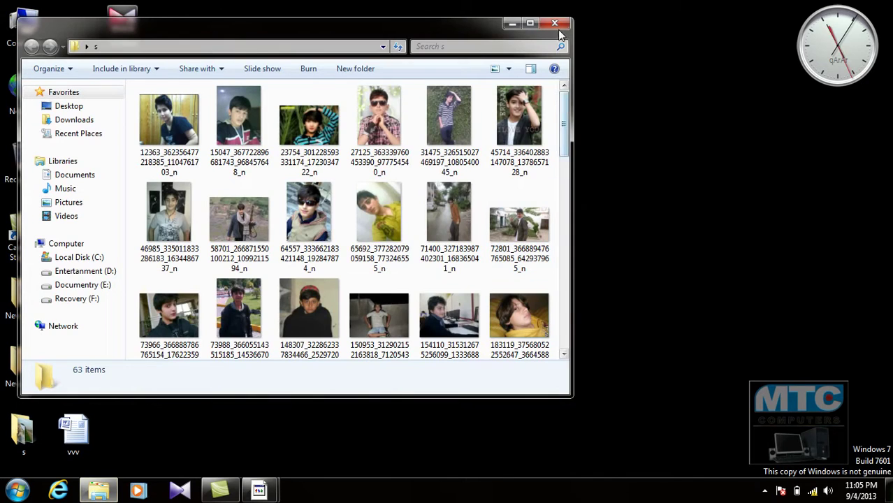
{"action": "left_click", "coordinate": [559, 22]}
Step: Restore the main document and open Insert Picture showing the Pictures library
{"action": "mouse_move", "coordinate": [259, 490]}
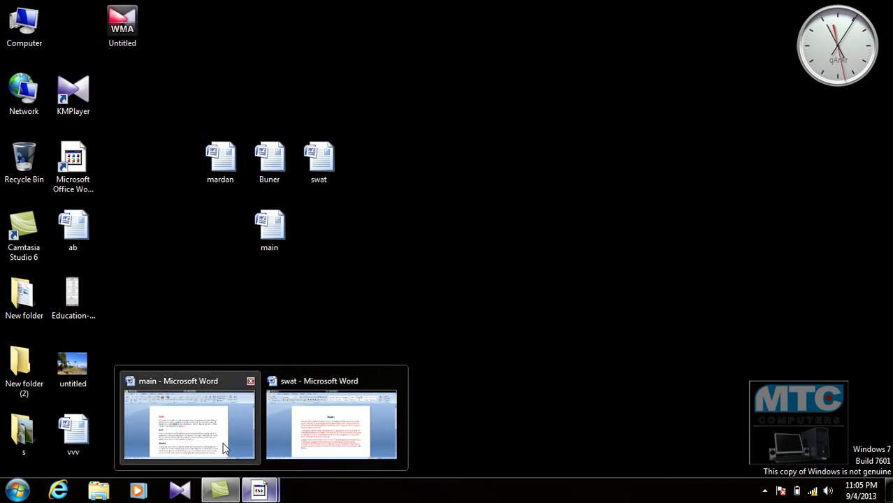
{"action": "left_click", "coordinate": [189, 422]}
{"action": "left_click", "coordinate": [399, 266]}
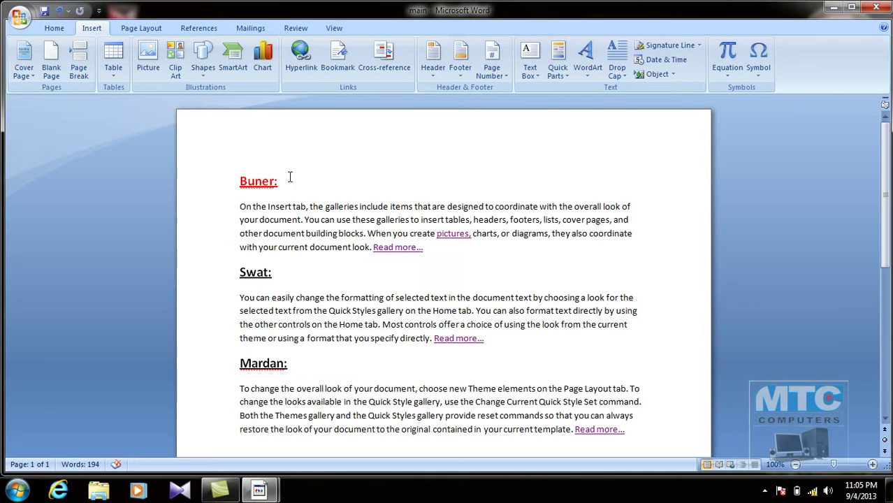
{"action": "left_click", "coordinate": [148, 60]}
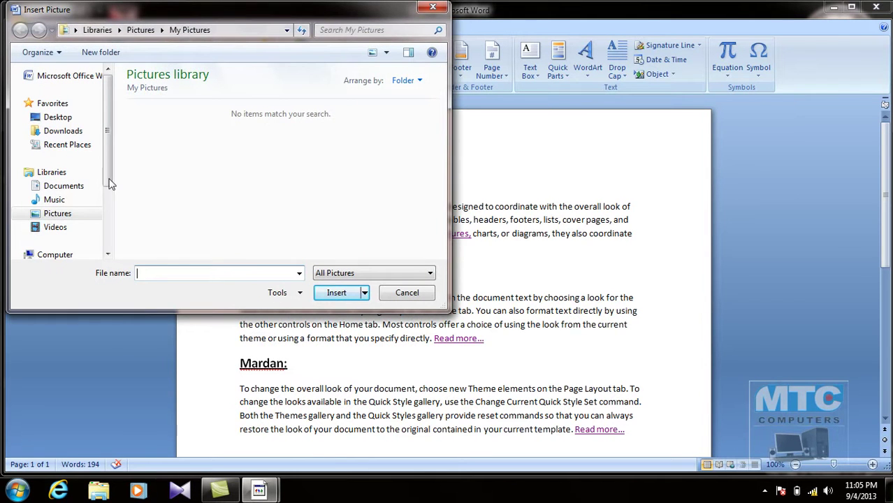
{"action": "left_click", "coordinate": [56, 213]}
Step: Draw a rounded rectangle over the Buner: heading instead of inserting a picture
{"action": "left_click", "coordinate": [408, 297]}
{"action": "left_click", "coordinate": [207, 80]}
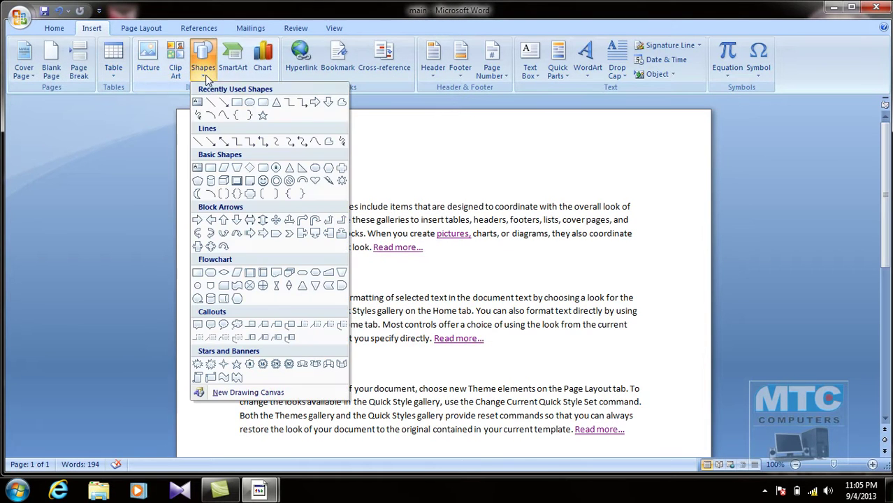
{"action": "left_click", "coordinate": [263, 98]}
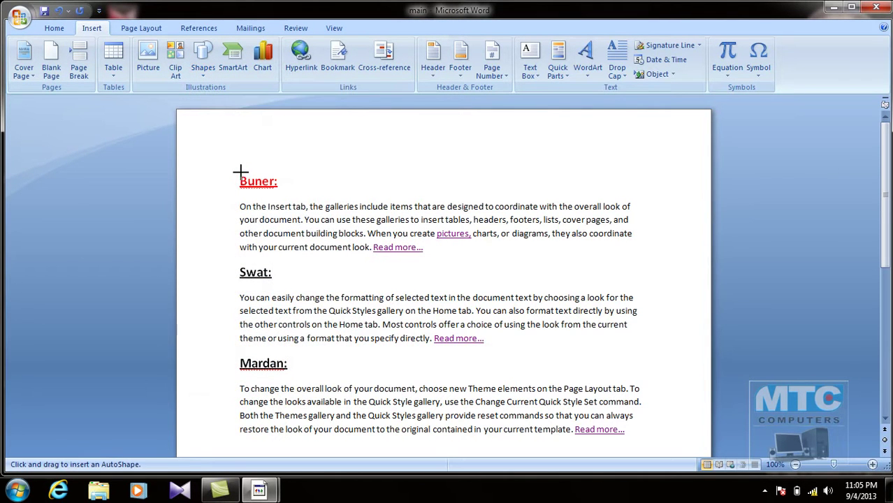
{"action": "left_click_drag", "start_coordinate": [238, 166], "coordinate": [277, 199]}
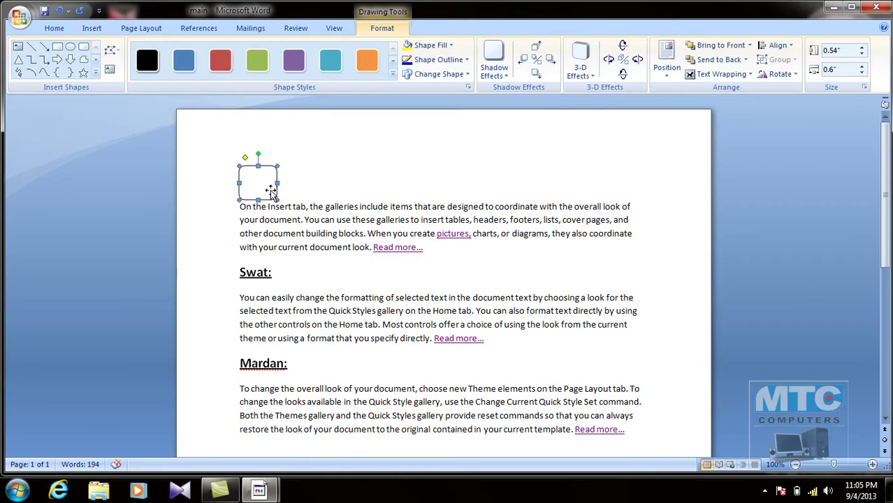
{"action": "right_click", "coordinate": [270, 176]}
{"action": "left_click", "coordinate": [263, 183]}
Step: Copy the rounded rectangle over the Swat: and Mardan: headings and delete the leftover text
{"action": "left_click_drag", "start_coordinate": [262, 191], "coordinate": [264, 275]}
{"action": "left_click_drag", "start_coordinate": [264, 276], "coordinate": [263, 276]}
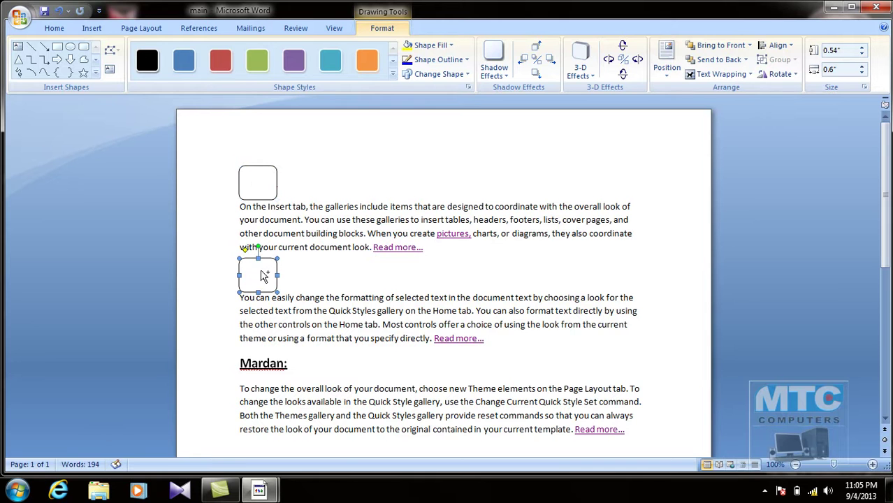
{"action": "left_click_drag", "start_coordinate": [269, 353], "coordinate": [270, 361]}
{"action": "left_click", "coordinate": [302, 370]}
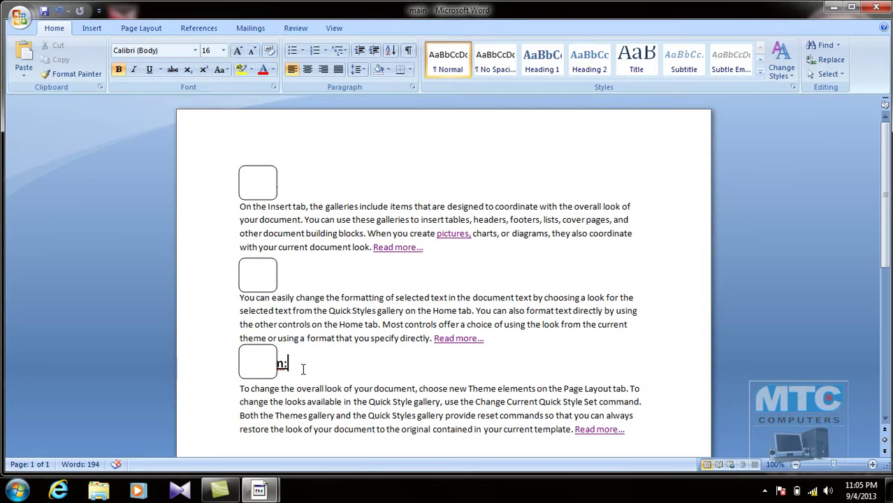
{"action": "key", "text": "BackSpace"}
{"action": "key", "text": "BackSpace"}
{"action": "left_click", "coordinate": [276, 185]}
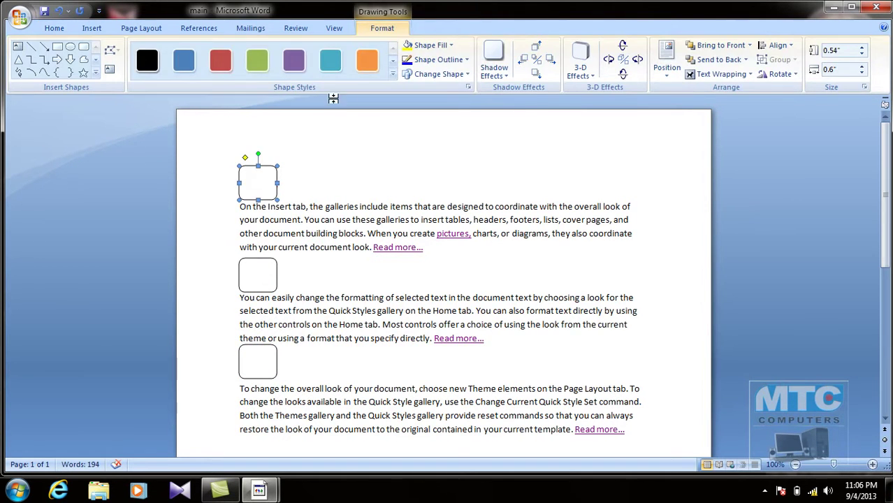
Step: Fill the first rounded shape with a photo from the Desktop\s folder
{"action": "left_click", "coordinate": [438, 60]}
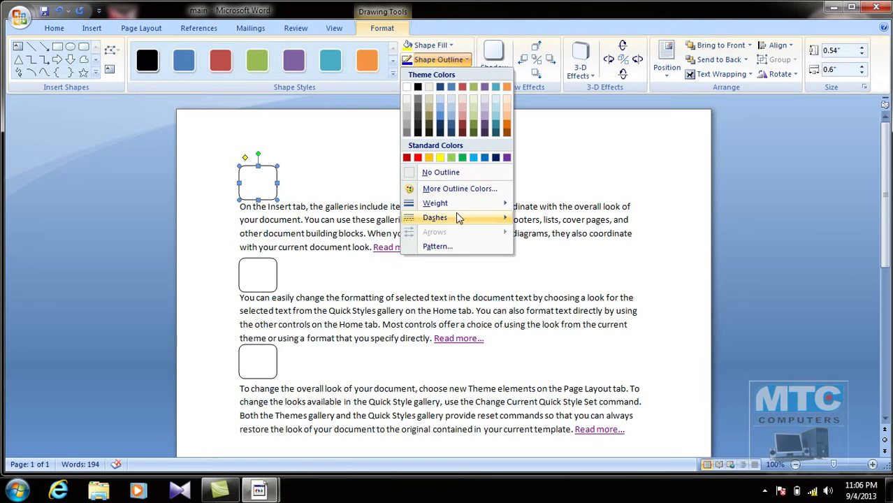
{"action": "left_click", "coordinate": [430, 45]}
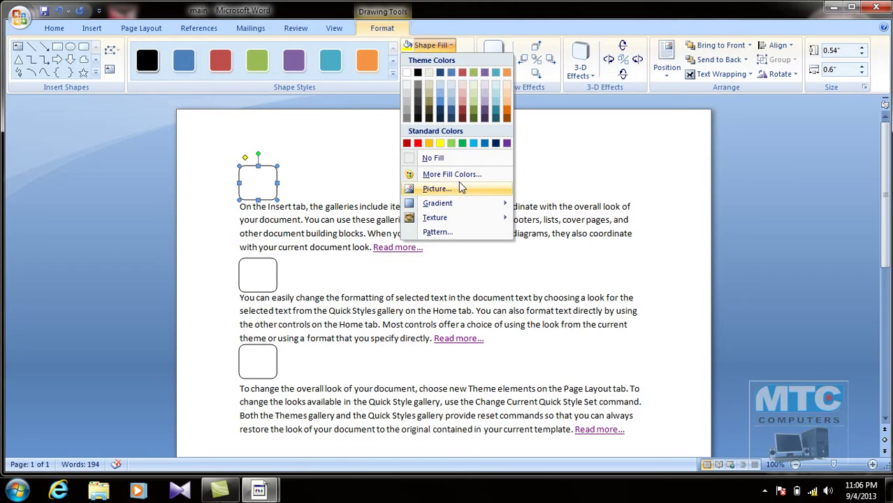
{"action": "left_click", "coordinate": [461, 188]}
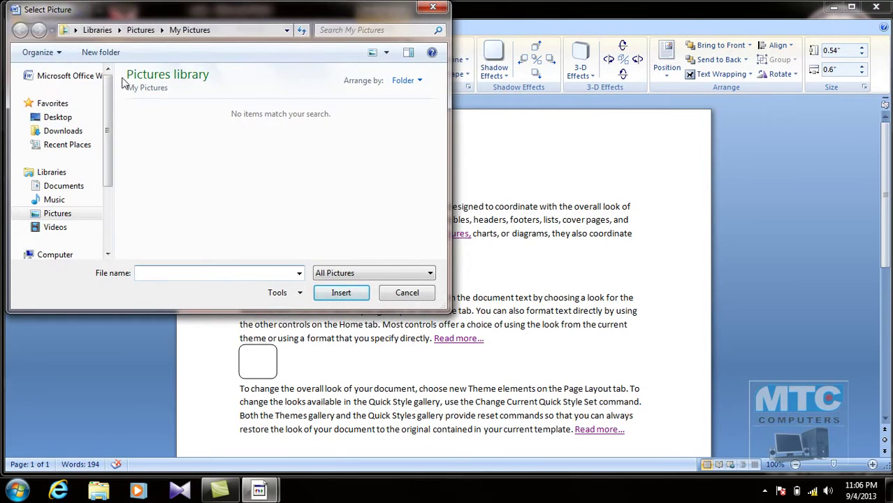
{"action": "left_click", "coordinate": [54, 116]}
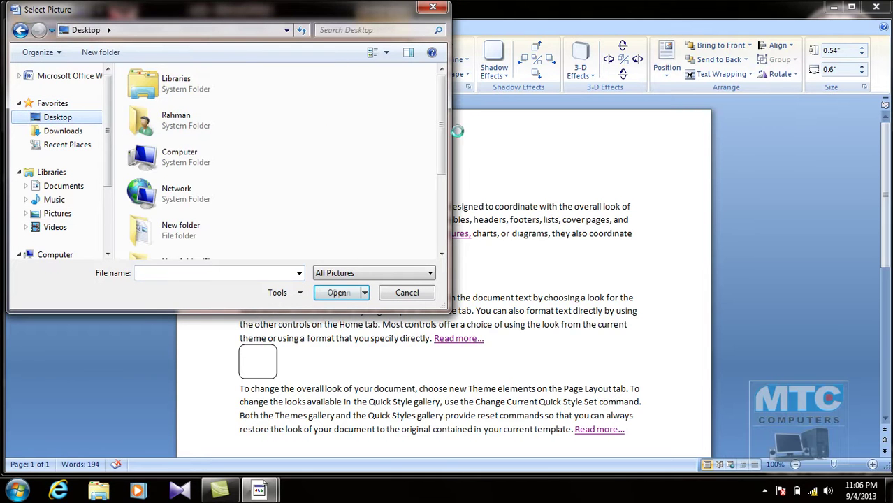
{"action": "left_click_drag", "start_coordinate": [441, 140], "coordinate": [442, 192]}
{"action": "double_click", "coordinate": [168, 183]}
{"action": "left_click", "coordinate": [176, 104]}
{"action": "double_click", "coordinate": [176, 104]}
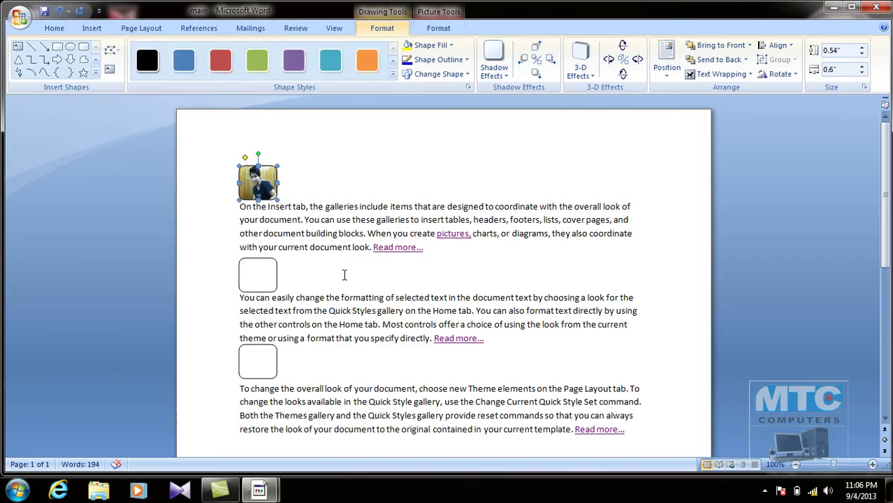
Step: Fill the second and third rounded shapes with different photos from the s folder
{"action": "left_click", "coordinate": [270, 287]}
{"action": "left_click", "coordinate": [427, 45]}
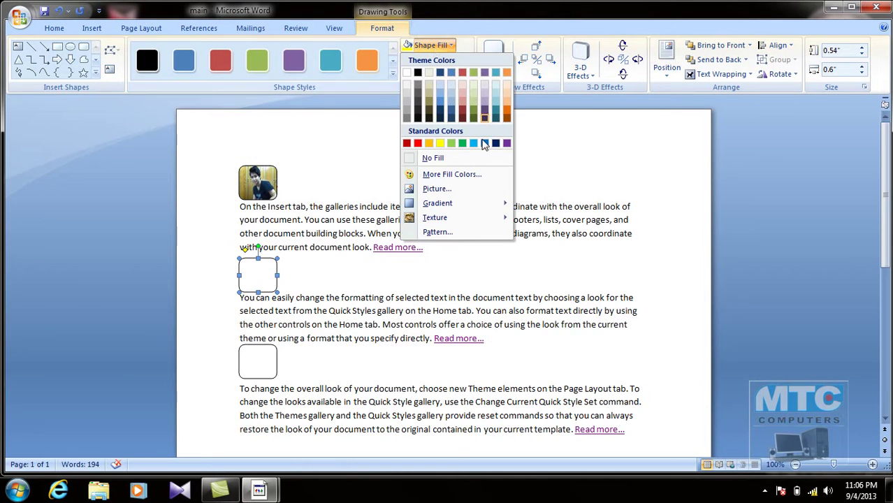
{"action": "left_click", "coordinate": [452, 189]}
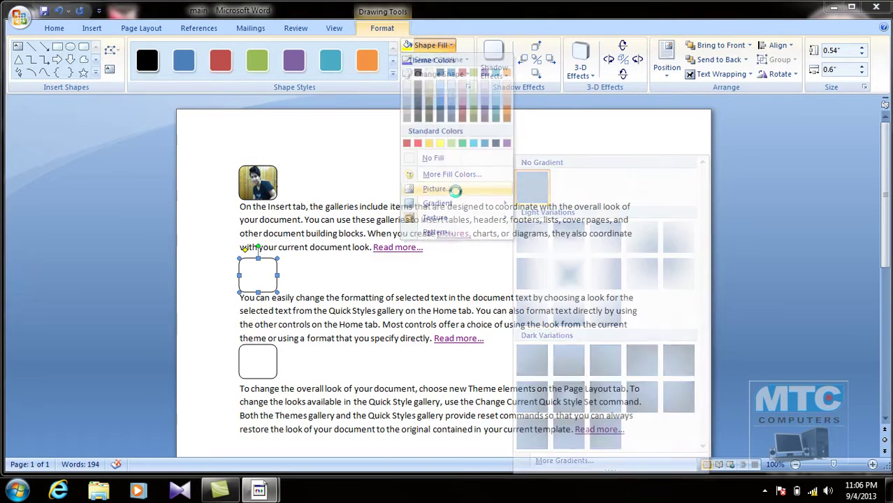
{"action": "double_click", "coordinate": [340, 100]}
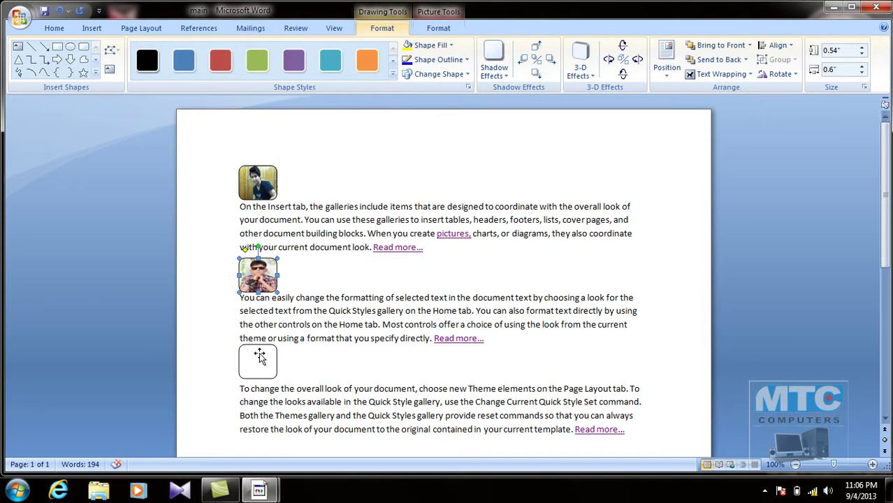
{"action": "left_click", "coordinate": [260, 356]}
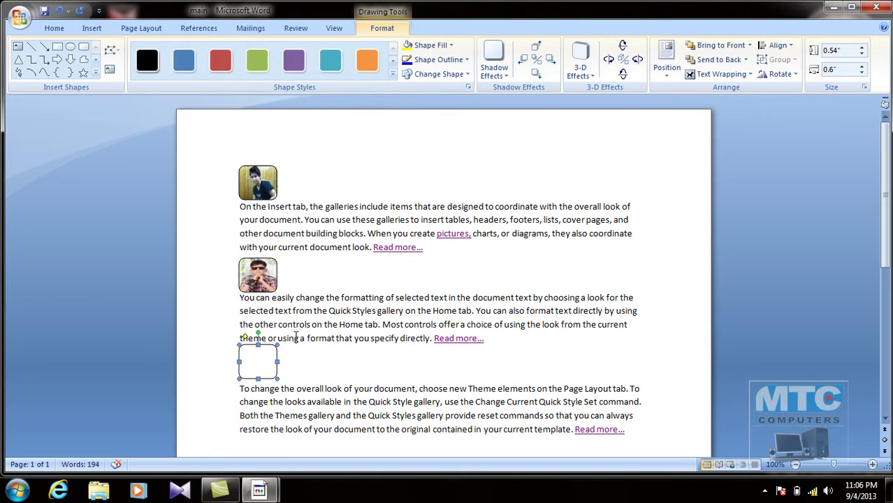
{"action": "left_click", "coordinate": [428, 45]}
{"action": "left_click", "coordinate": [451, 189]}
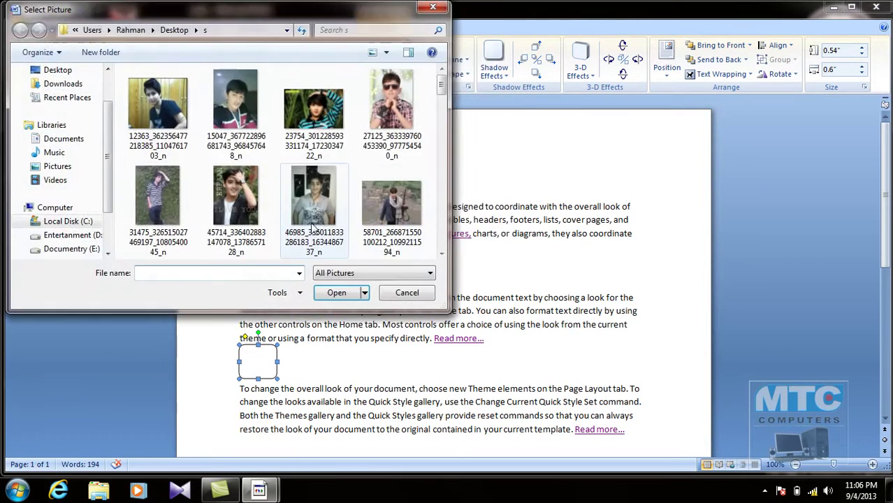
{"action": "double_click", "coordinate": [225, 189]}
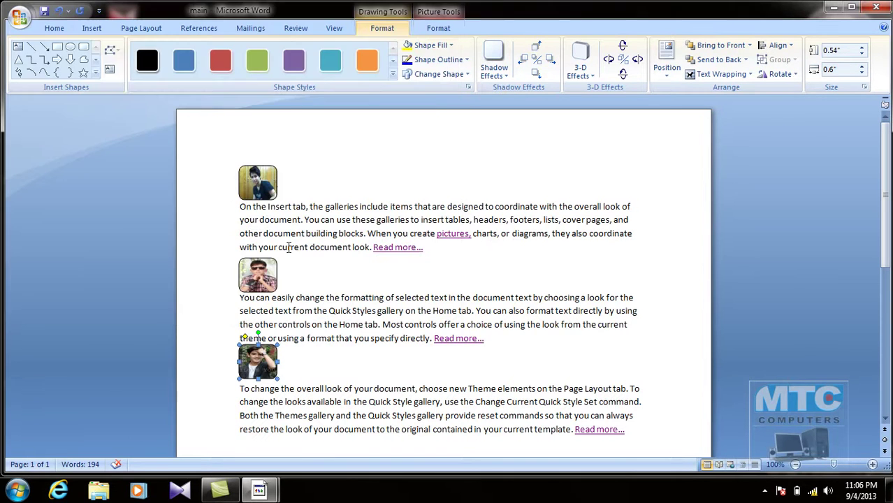
Step: Review the filled shapes and select the first photo
{"action": "left_click", "coordinate": [347, 383]}
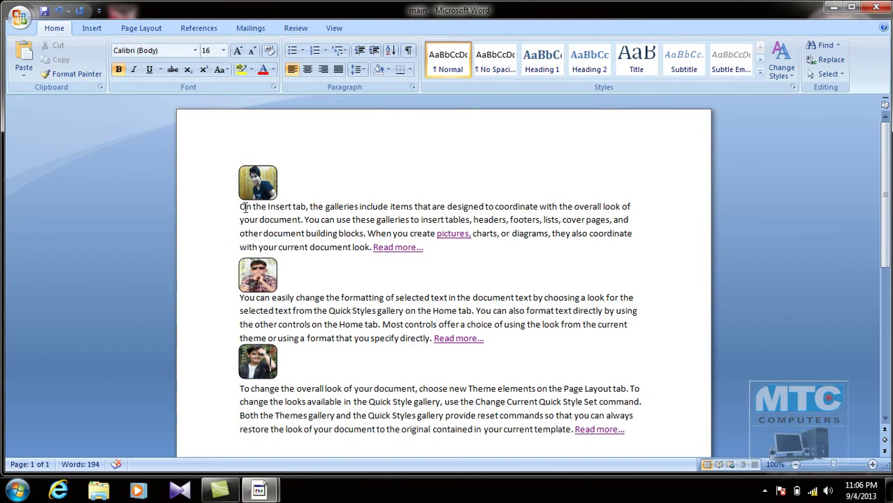
{"action": "left_click_drag", "start_coordinate": [250, 210], "coordinate": [497, 234]}
{"action": "left_click", "coordinate": [311, 325]}
{"action": "left_click", "coordinate": [266, 183]}
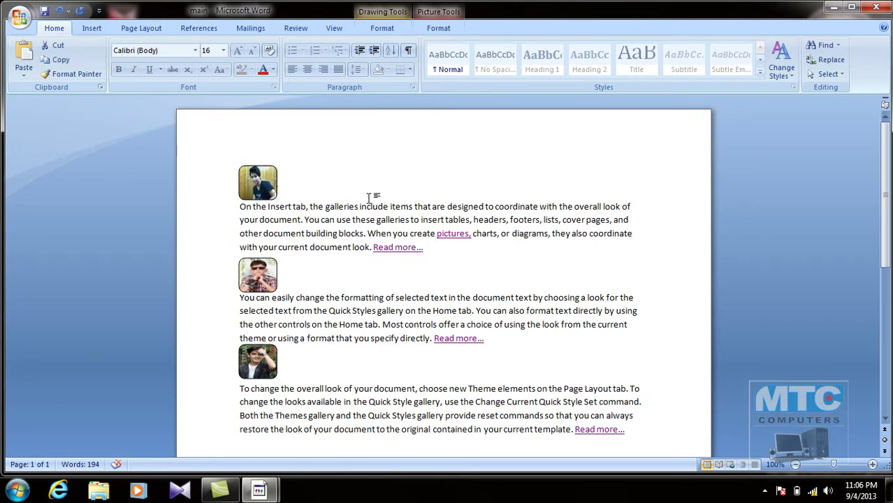
{"action": "left_click", "coordinate": [319, 187]}
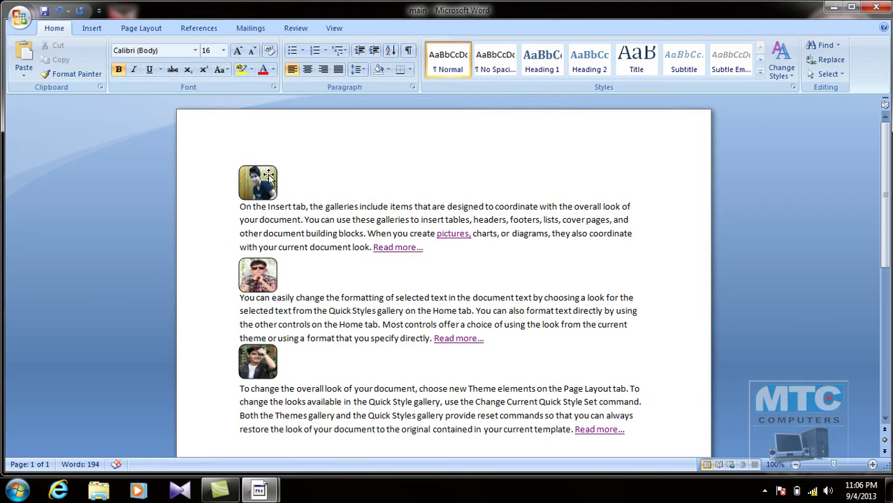
{"action": "left_click", "coordinate": [271, 184]}
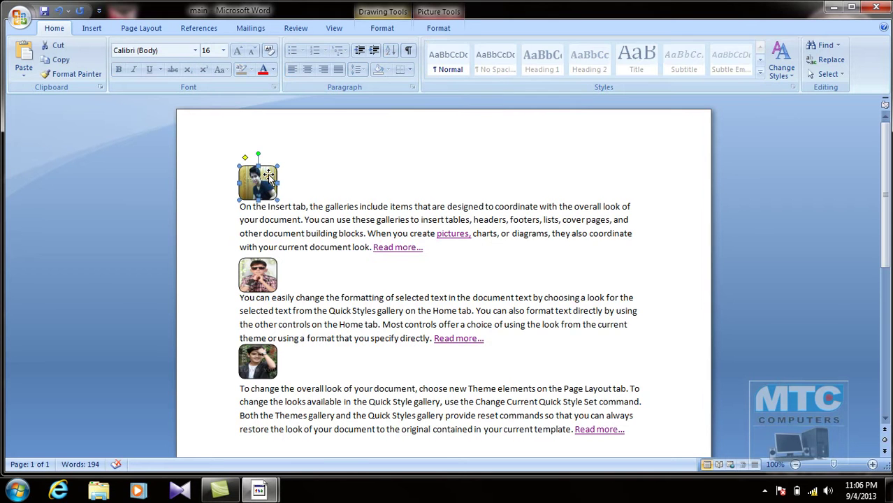
Step: Begin a hyperlink for the first photo to a file in the s folder, then cancel it
{"action": "left_click", "coordinate": [91, 28]}
{"action": "left_click", "coordinate": [301, 59]}
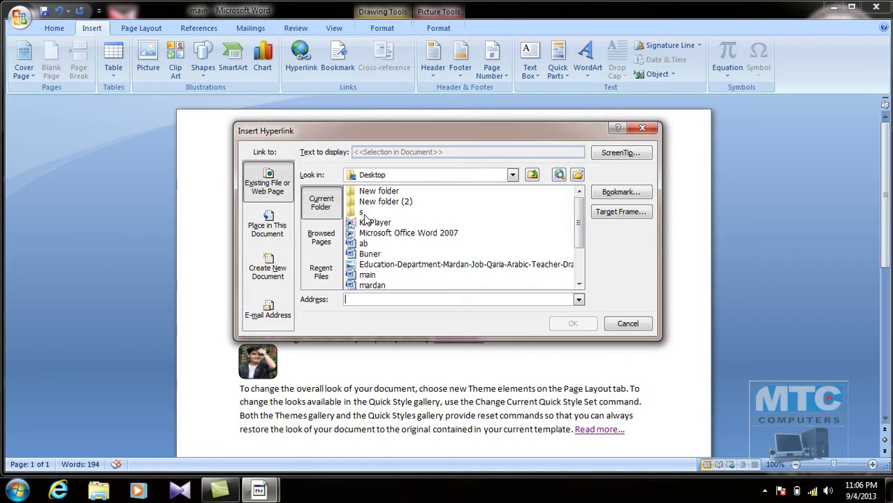
{"action": "double_click", "coordinate": [363, 213]}
{"action": "left_click", "coordinate": [380, 194]}
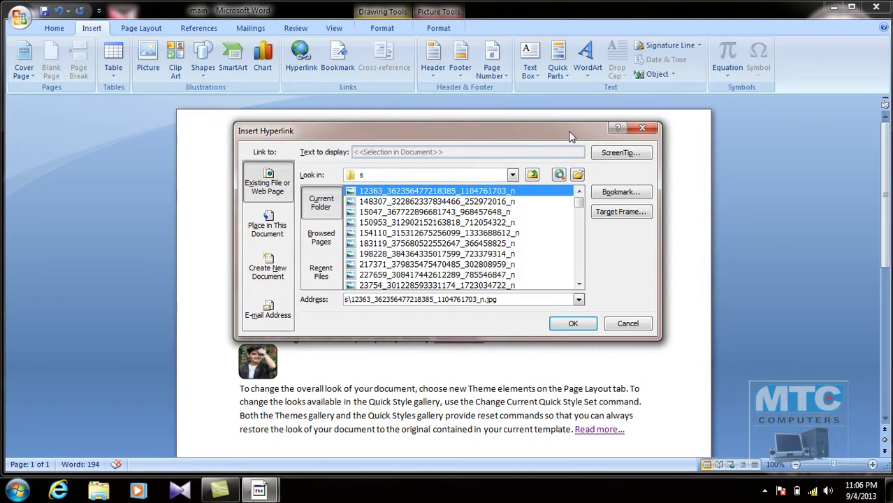
{"action": "left_click_drag", "start_coordinate": [568, 136], "coordinate": [740, 153]}
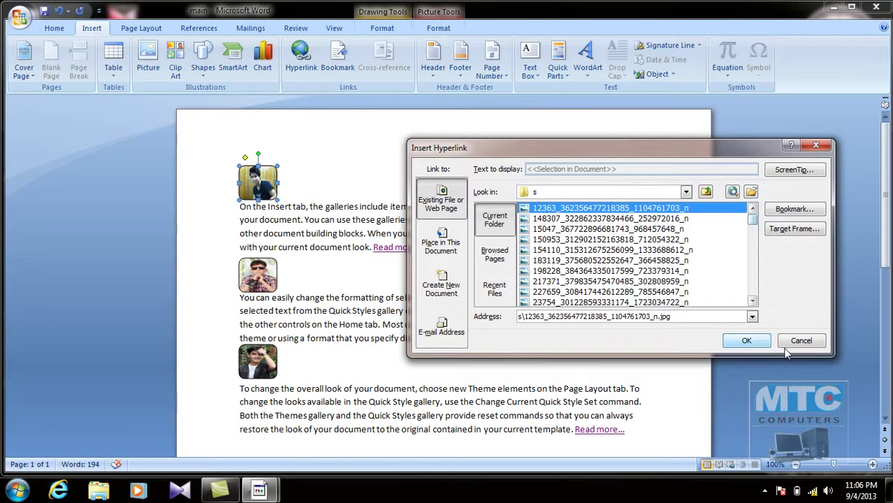
{"action": "left_click", "coordinate": [766, 345]}
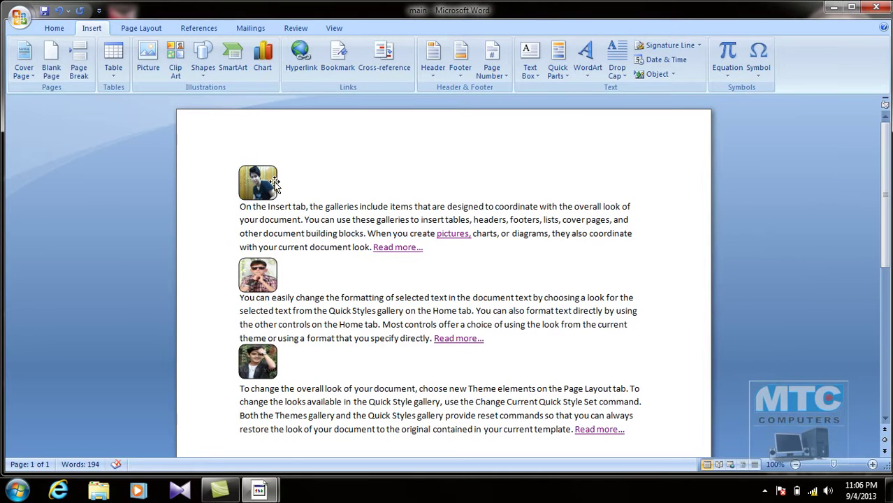
{"action": "left_click", "coordinate": [301, 56]}
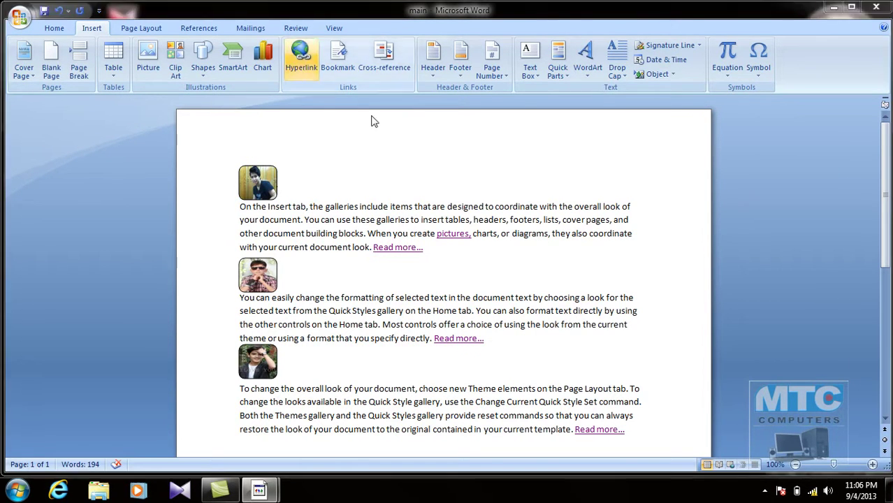
{"action": "double_click", "coordinate": [533, 230]}
{"action": "double_click", "coordinate": [558, 207]}
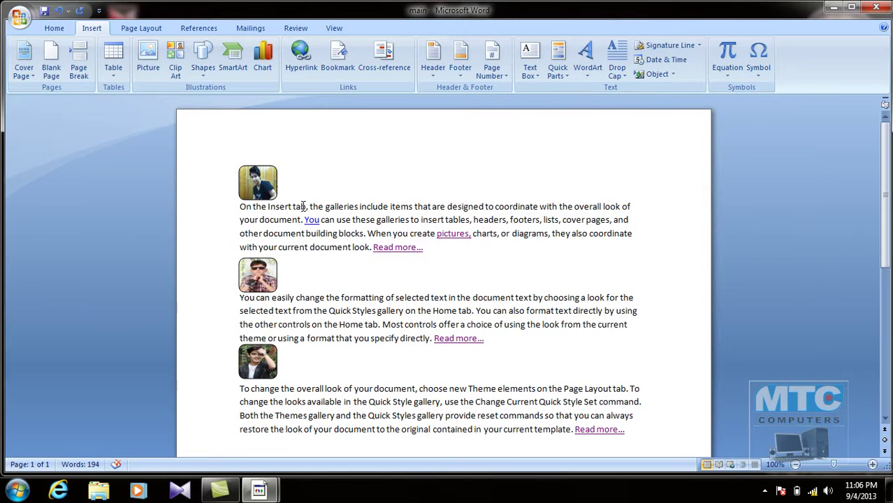
{"action": "left_click", "coordinate": [254, 190]}
{"action": "left_click", "coordinate": [300, 56]}
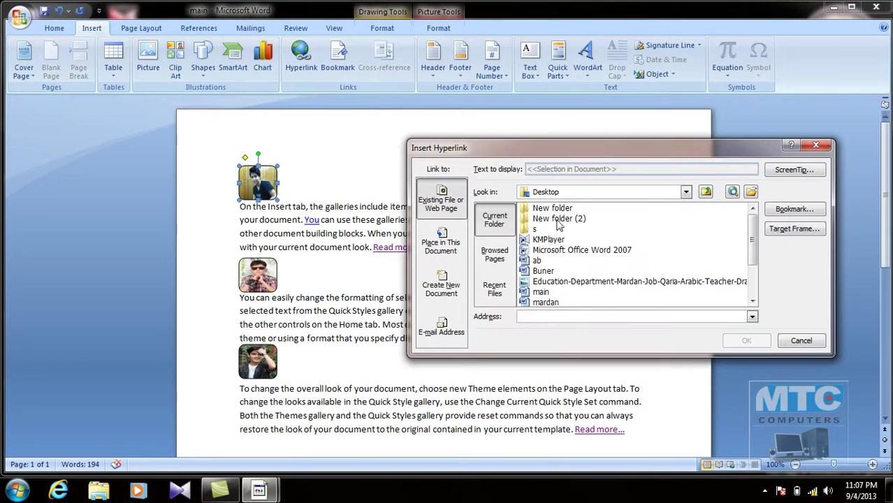
{"action": "double_click", "coordinate": [534, 230]}
{"action": "double_click", "coordinate": [544, 208]}
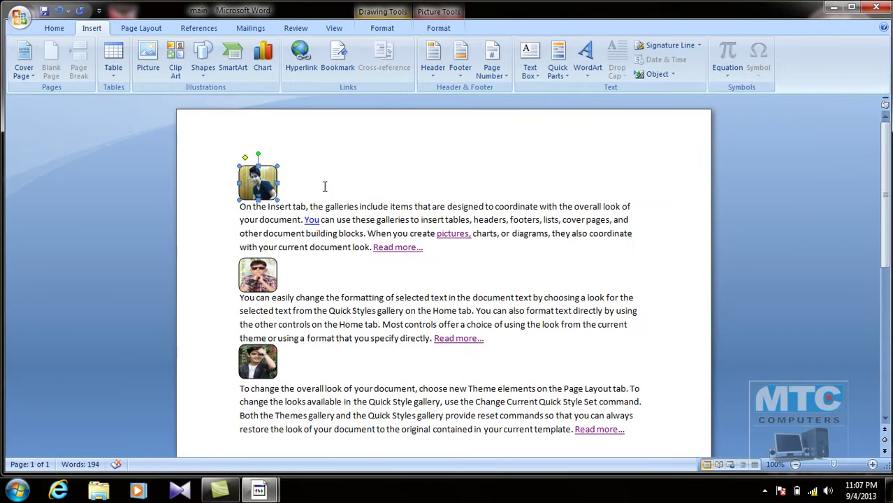
Step: Hyperlink the second and third photos to image files in the s folder
{"action": "left_click", "coordinate": [268, 274]}
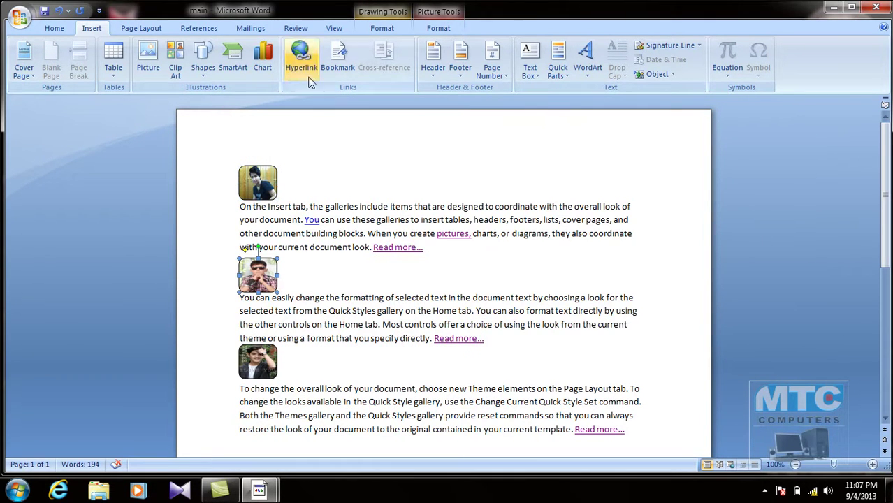
{"action": "left_click", "coordinate": [311, 78]}
{"action": "double_click", "coordinate": [542, 234]}
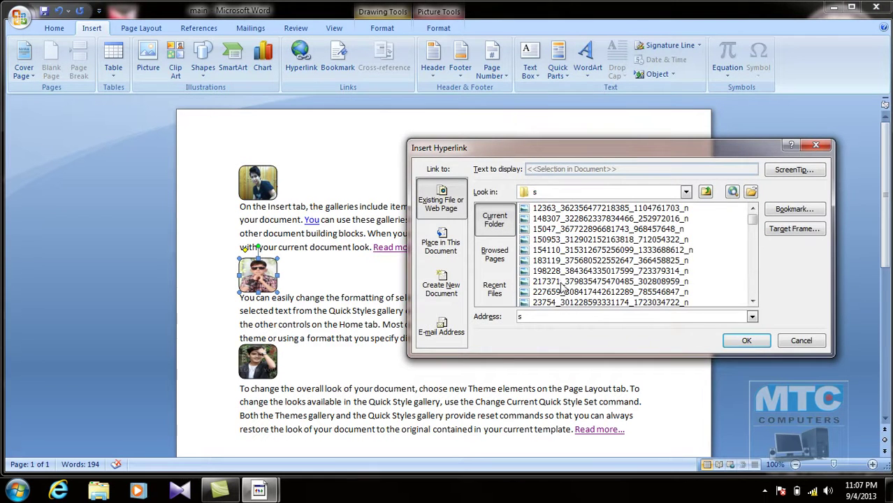
{"action": "double_click", "coordinate": [561, 281]}
{"action": "left_click", "coordinate": [248, 358]}
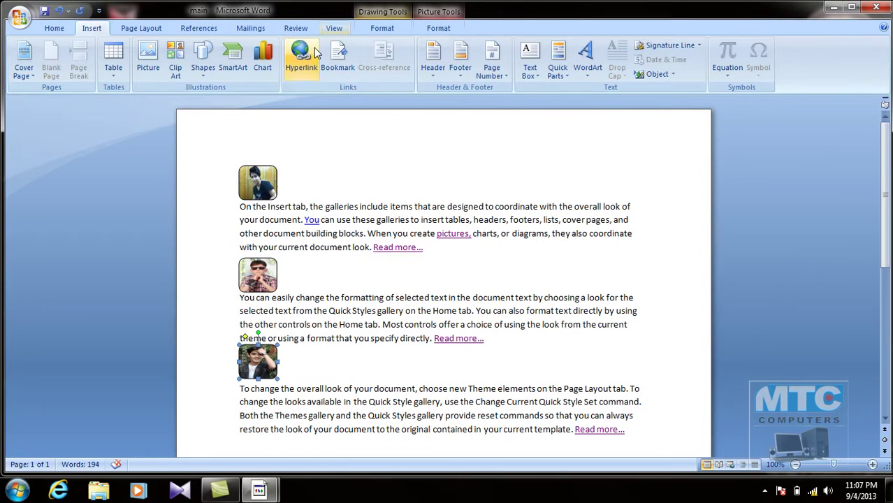
{"action": "left_click", "coordinate": [300, 59]}
{"action": "double_click", "coordinate": [529, 230]}
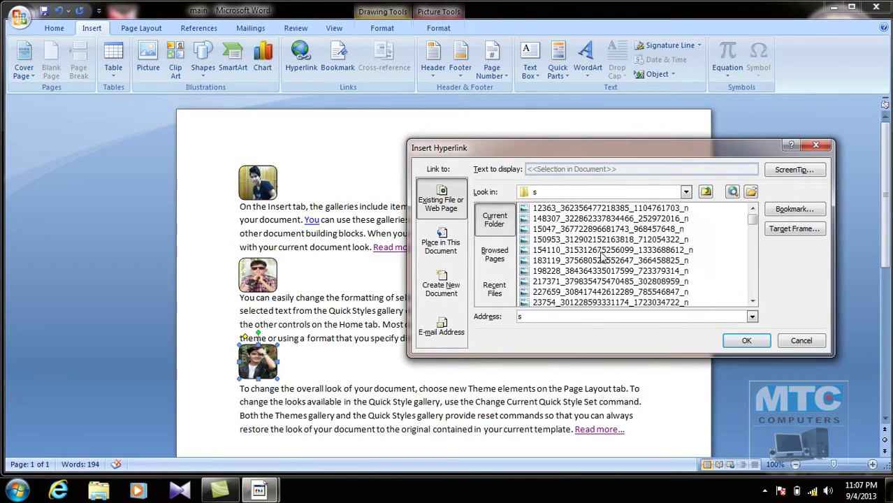
{"action": "double_click", "coordinate": [613, 239]}
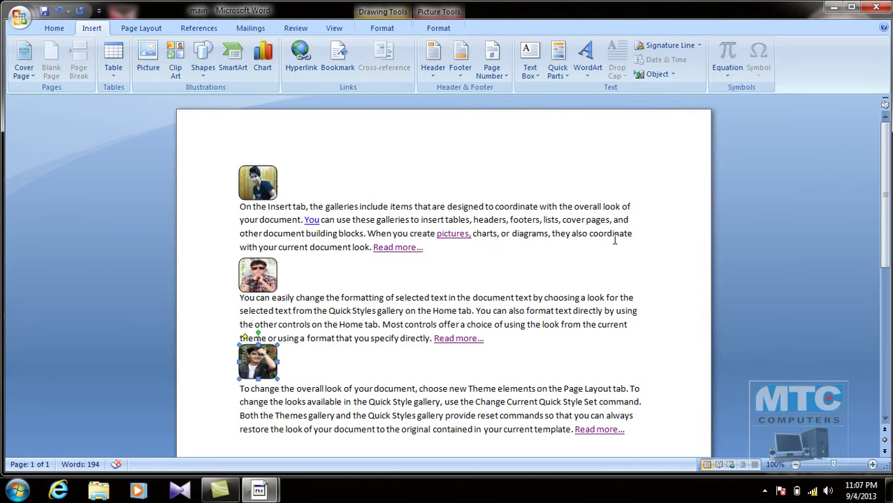
{"action": "left_click", "coordinate": [404, 185]}
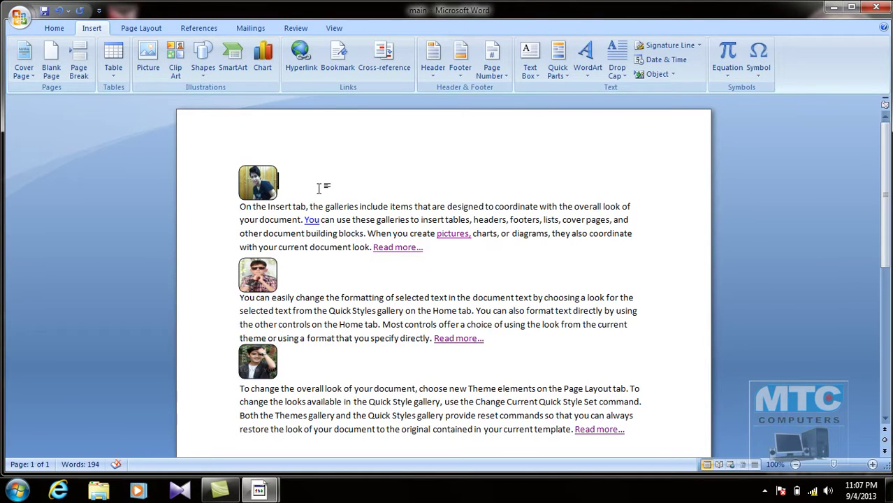
{"action": "left_click", "coordinate": [258, 189], "text": "ctrl"}
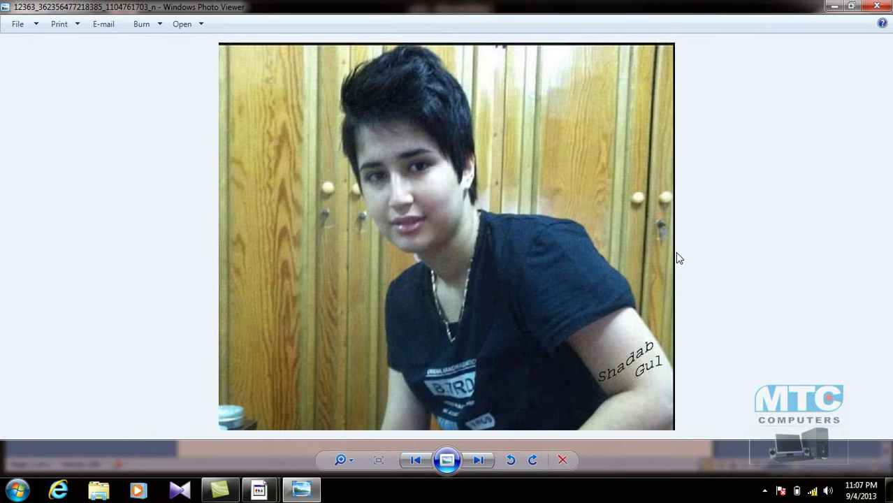
{"action": "left_click", "coordinate": [876, 7]}
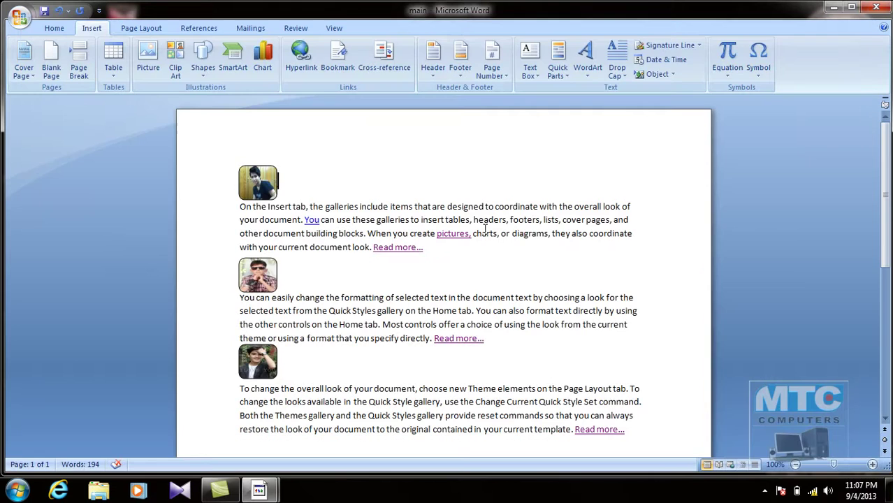
{"action": "left_click", "coordinate": [259, 279], "text": "ctrl"}
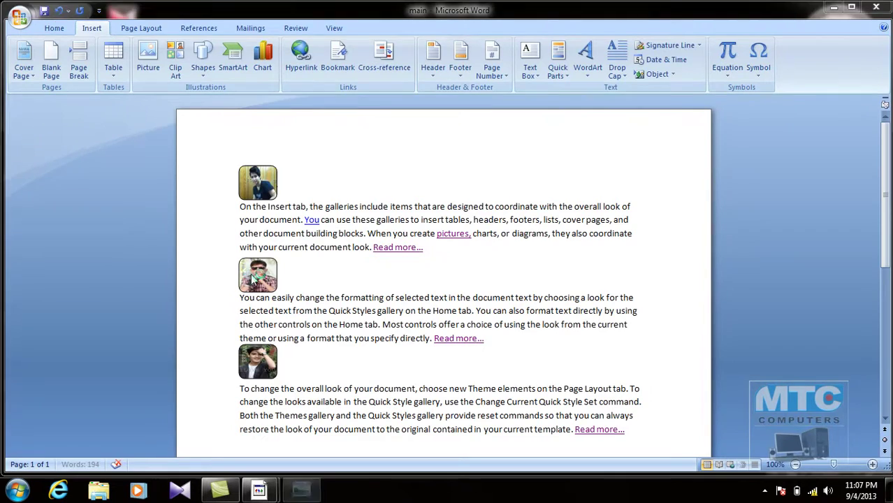
{"action": "key", "text": "Escape"}
{"action": "left_click", "coordinate": [260, 362], "text": "ctrl"}
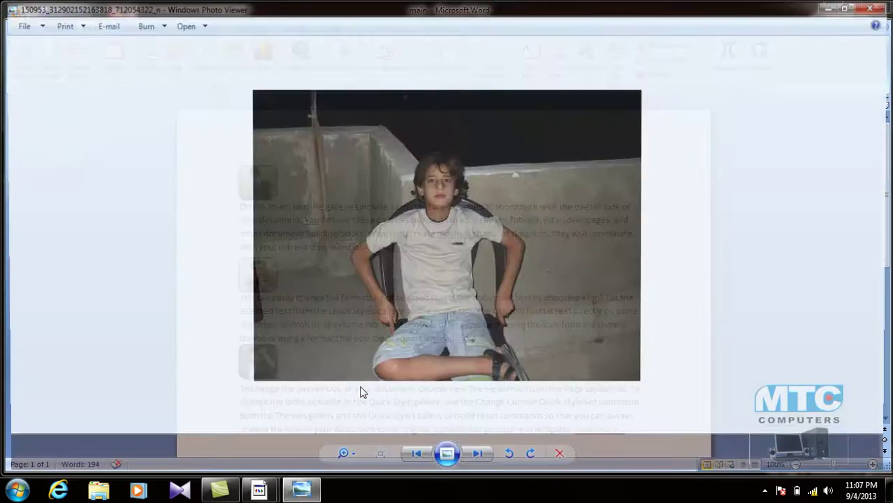
{"action": "left_click", "coordinate": [877, 6]}
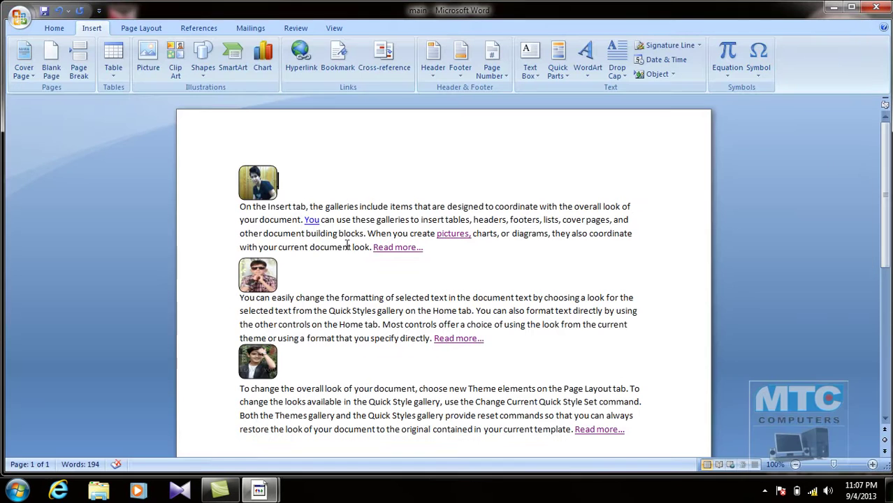
{"action": "left_click", "coordinate": [263, 366], "text": "ctrl"}
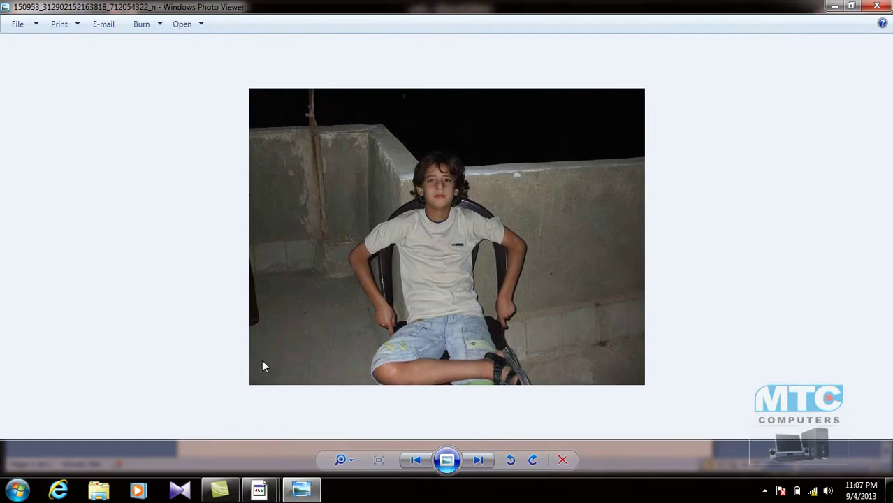
{"action": "left_click", "coordinate": [879, 7]}
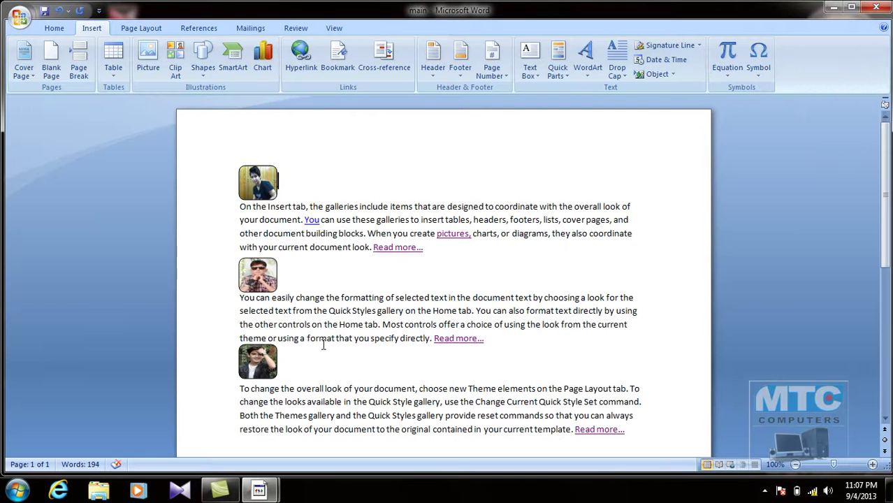
{"action": "left_click", "coordinate": [258, 370], "text": "ctrl"}
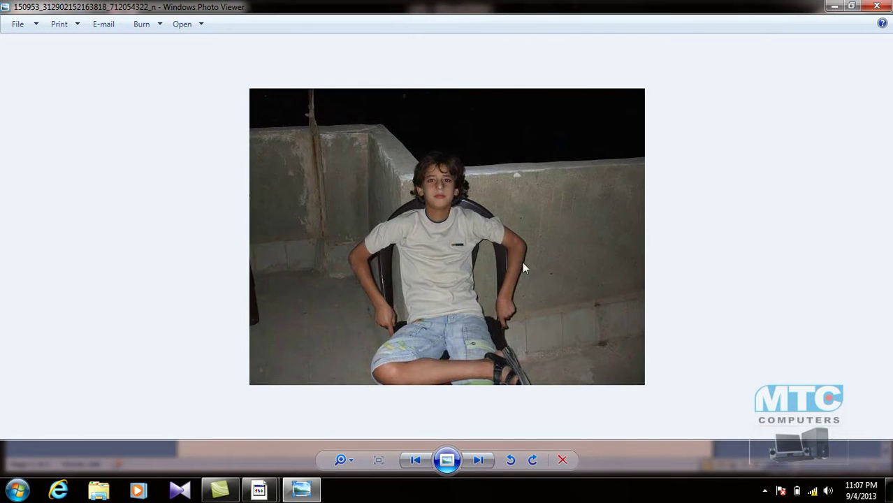
{"action": "left_click", "coordinate": [878, 7]}
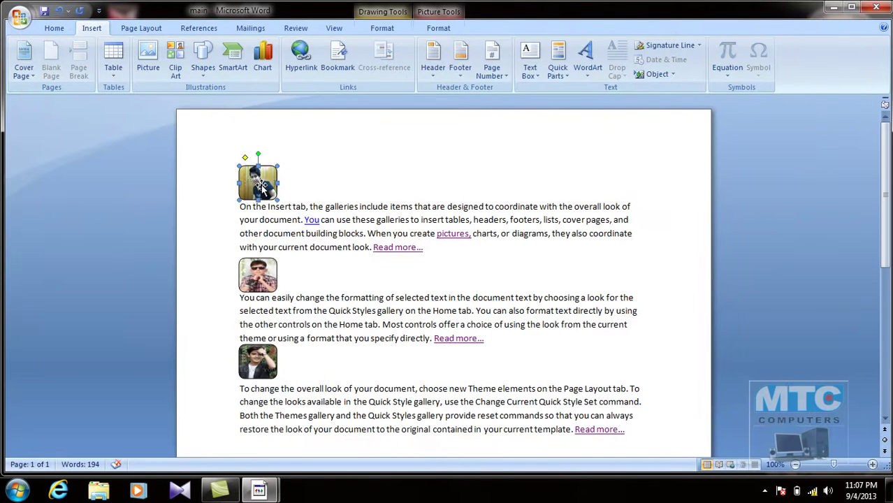
{"action": "left_click", "coordinate": [255, 183]}
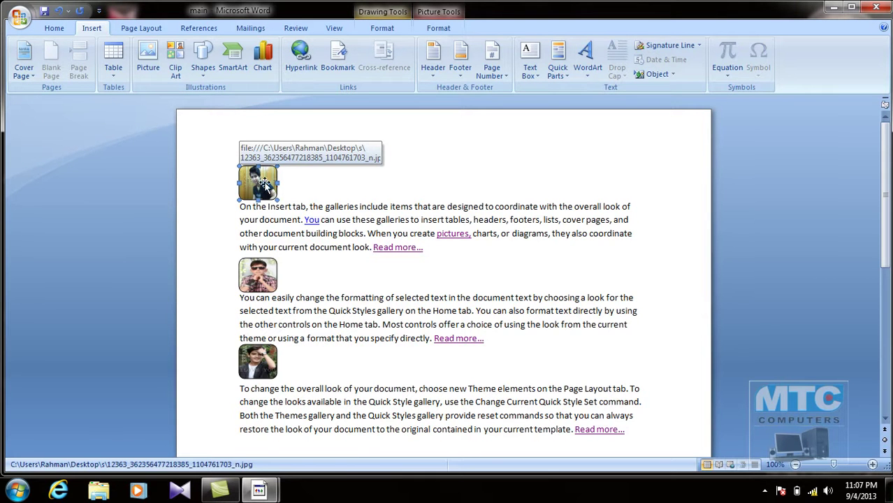
{"action": "left_click", "coordinate": [289, 174]}
{"action": "left_click", "coordinate": [254, 183], "text": "ctrl"}
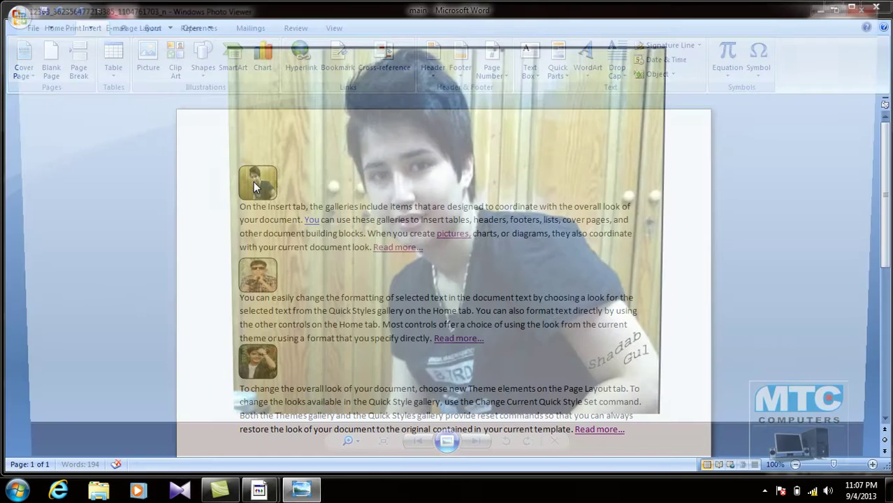
{"action": "left_click", "coordinate": [876, 5]}
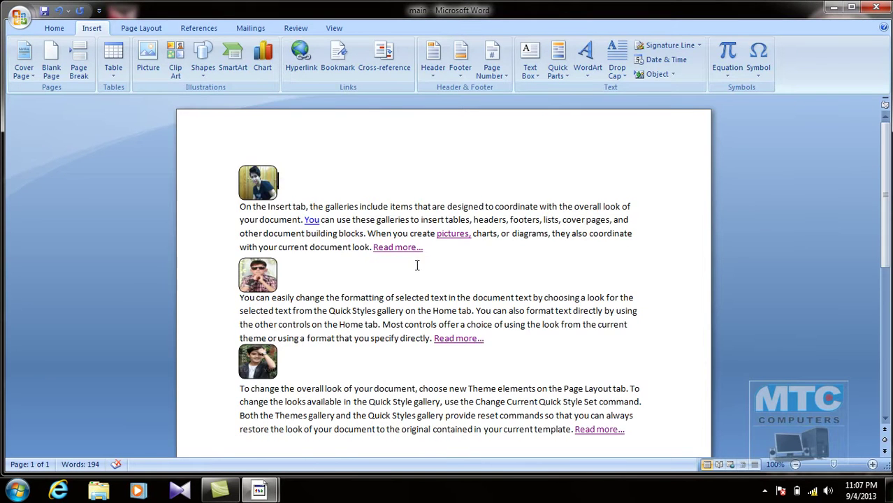
{"action": "scroll", "coordinate": [416, 261], "scroll_direction": "down", "scroll_amount": 3}
{"action": "scroll", "coordinate": [391, 188], "scroll_direction": "up", "scroll_amount": 2}
{"action": "scroll", "coordinate": [390, 187], "scroll_direction": "up", "scroll_amount": 2}
{"action": "left_click", "coordinate": [260, 183]}
{"action": "left_click", "coordinate": [299, 65]}
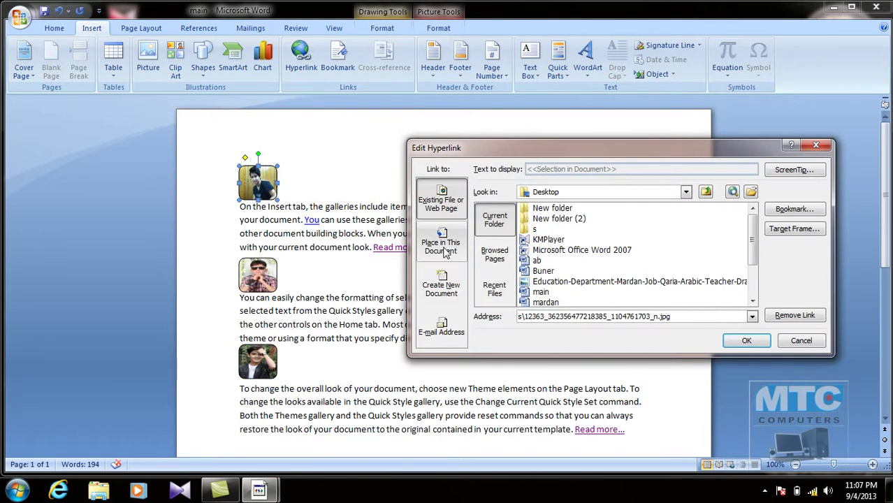
{"action": "left_click", "coordinate": [452, 251]}
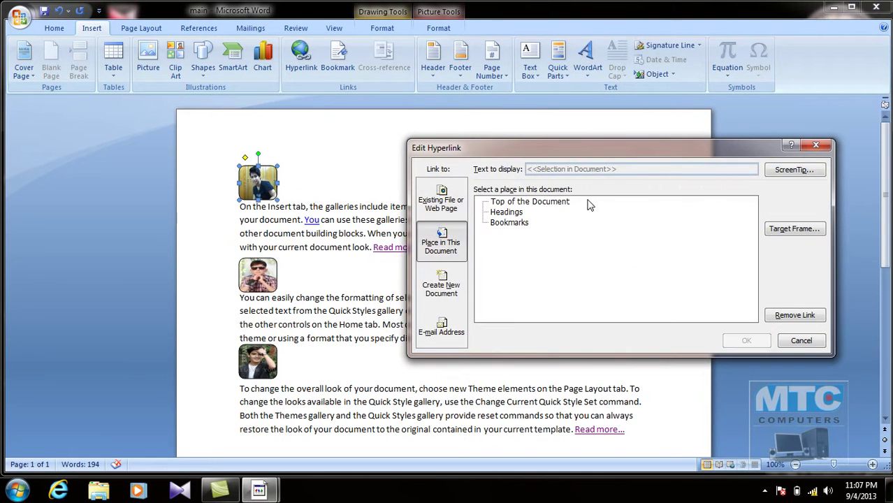
{"action": "left_click", "coordinate": [520, 213]}
{"action": "left_click", "coordinate": [525, 224]}
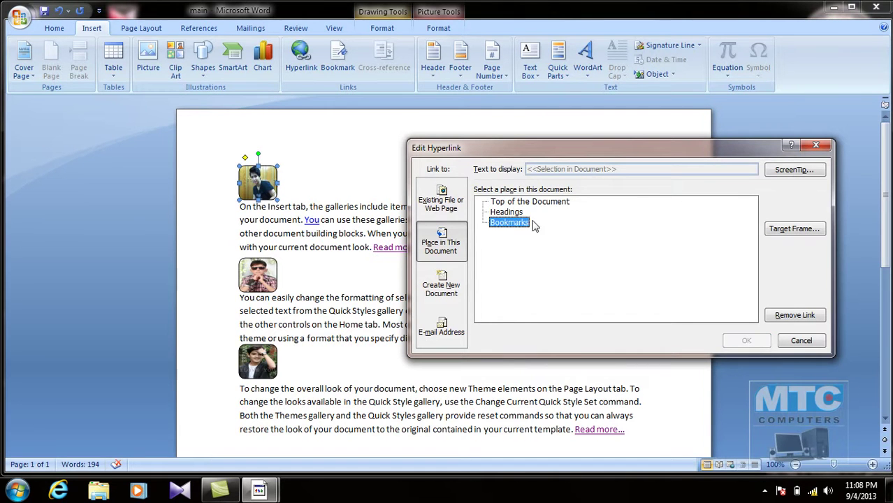
{"action": "left_click_drag", "start_coordinate": [652, 149], "coordinate": [623, 144]}
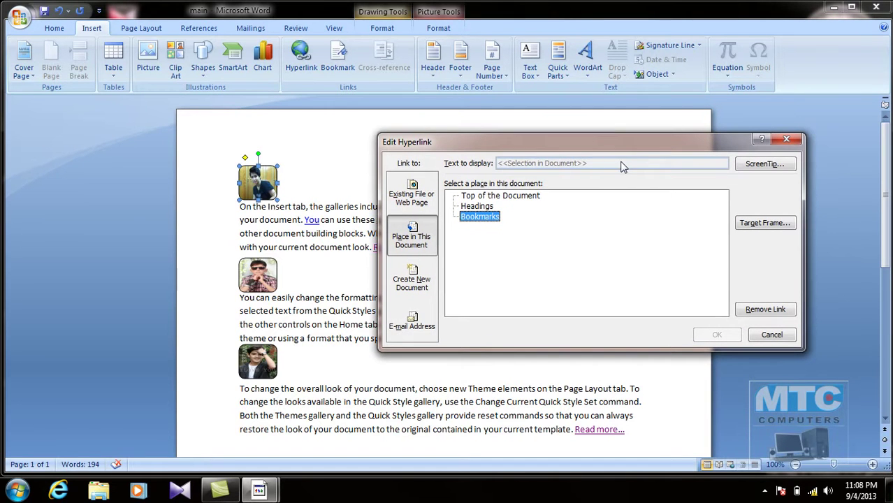
{"action": "left_click", "coordinate": [409, 280]}
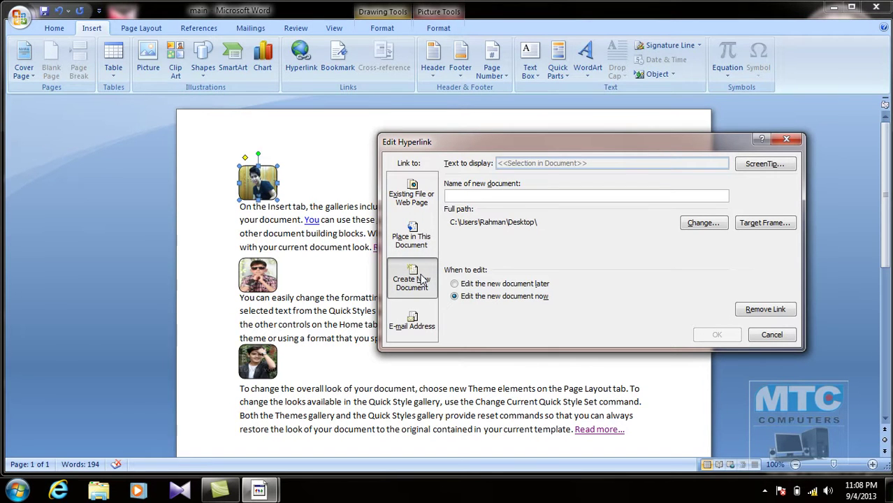
{"action": "left_click", "coordinate": [423, 248]}
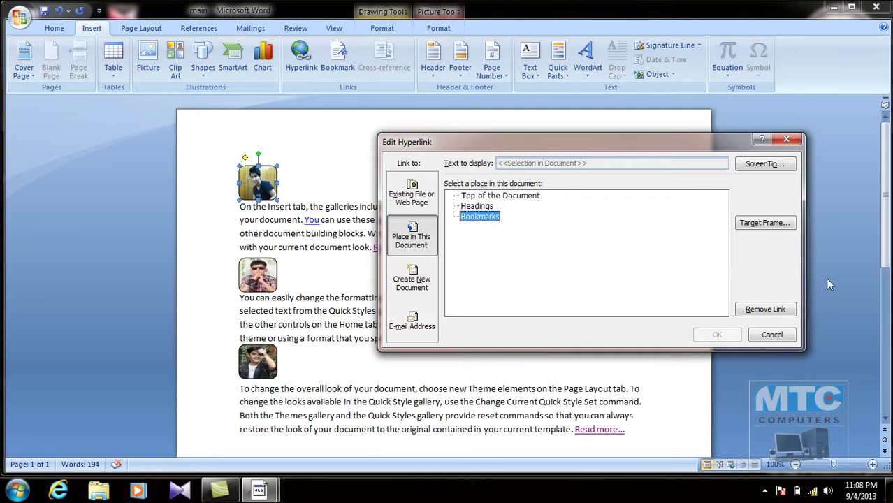
{"action": "left_click", "coordinate": [766, 223]}
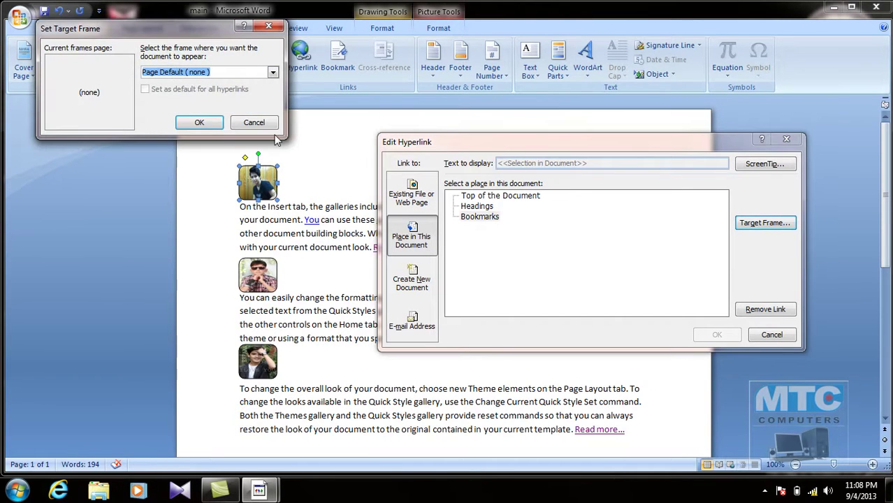
{"action": "left_click", "coordinate": [273, 72]}
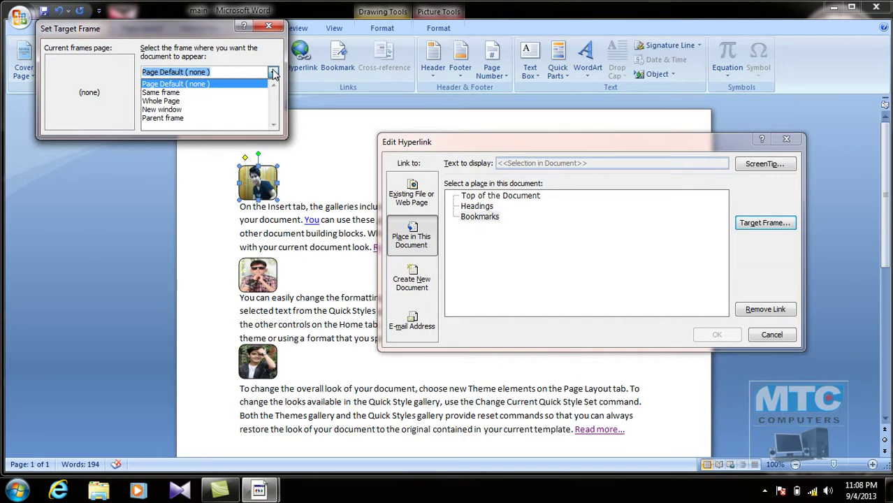
{"action": "left_click", "coordinate": [273, 73]}
{"action": "left_click", "coordinate": [253, 121]}
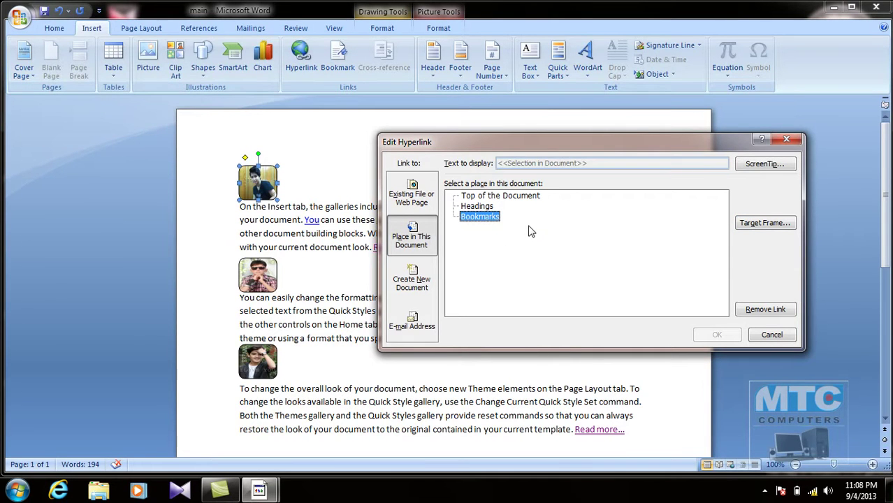
{"action": "left_click", "coordinate": [493, 209]}
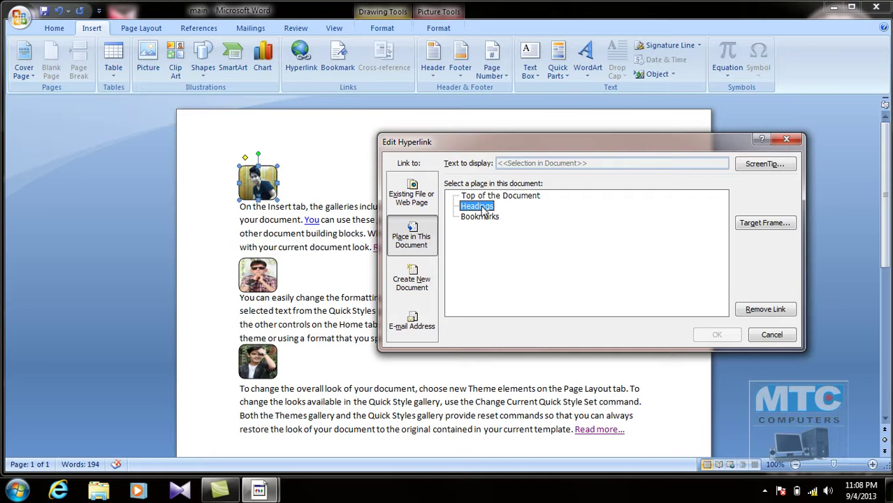
{"action": "left_click", "coordinate": [777, 335]}
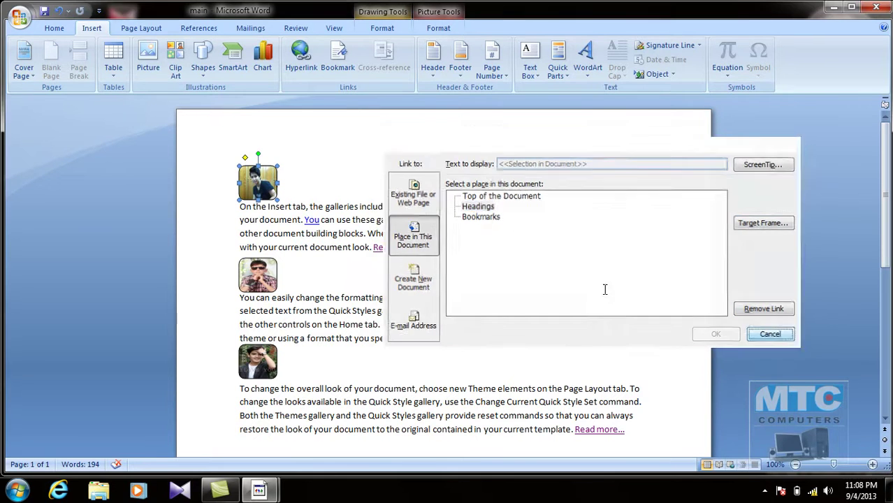
{"action": "left_click", "coordinate": [394, 258]}
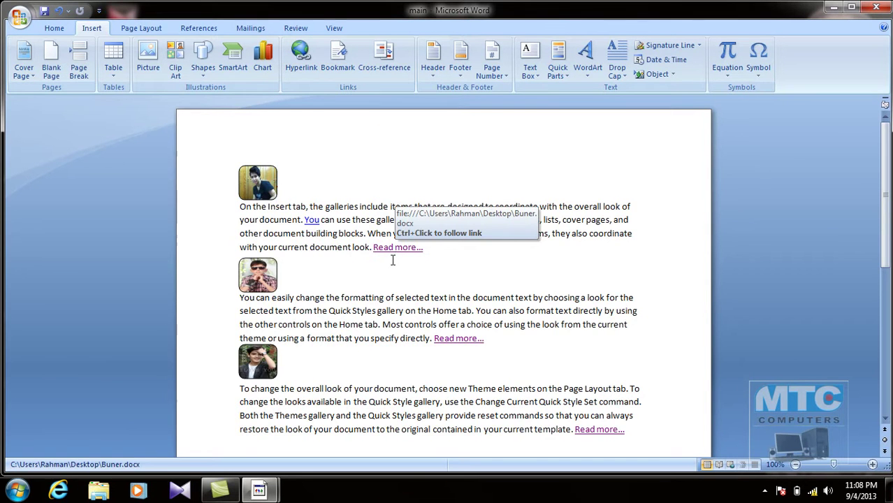
{"action": "scroll", "coordinate": [384, 258], "scroll_direction": "down", "scroll_amount": 3, "text": "ctrl"}
{"action": "left_click", "coordinate": [124, 158]}
{"action": "scroll", "coordinate": [387, 267], "scroll_direction": "down", "scroll_amount": 5}
{"action": "scroll", "coordinate": [337, 265], "scroll_direction": "up", "scroll_amount": 3}
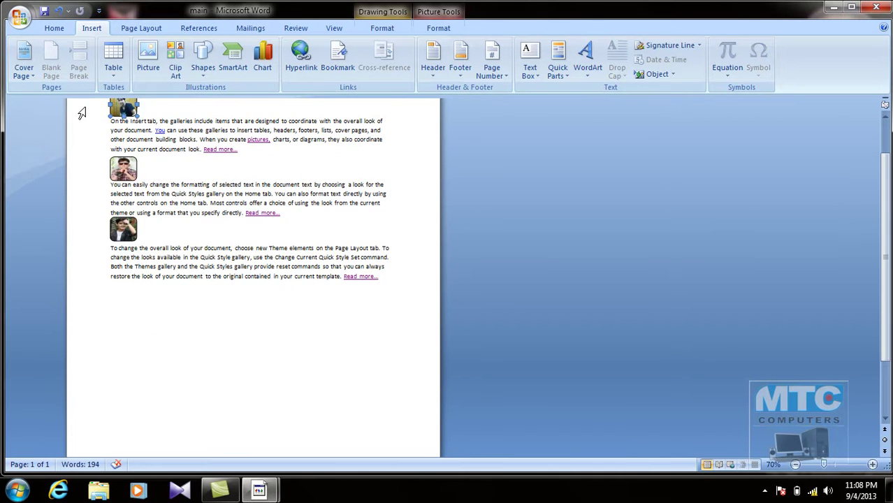
{"action": "left_click", "coordinate": [252, 279]}
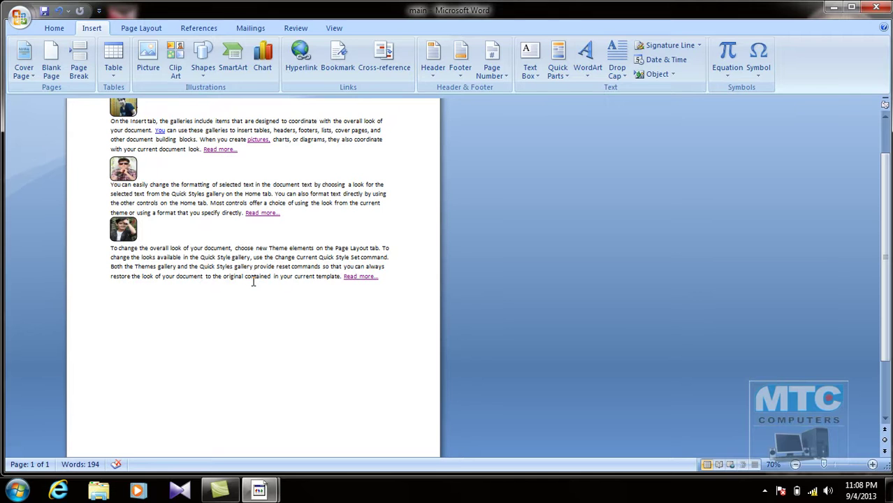
{"action": "scroll", "coordinate": [253, 281], "scroll_direction": "up", "scroll_amount": 2}
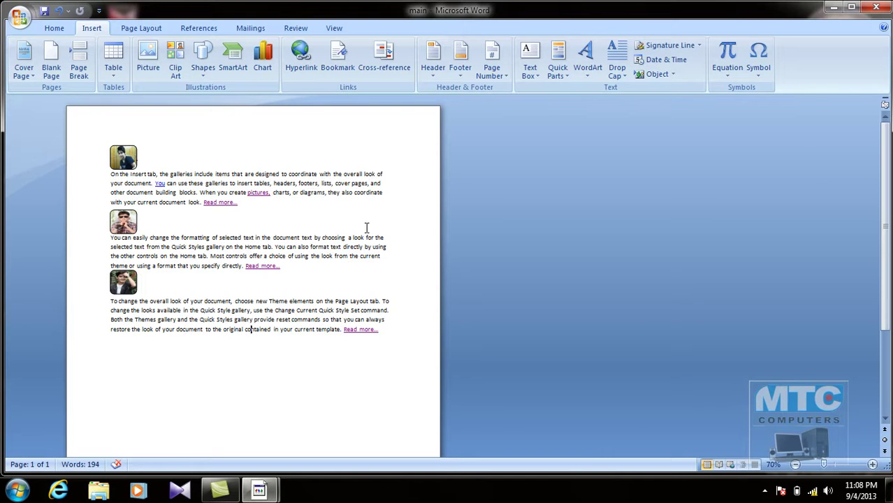
{"action": "left_click", "coordinate": [127, 154]}
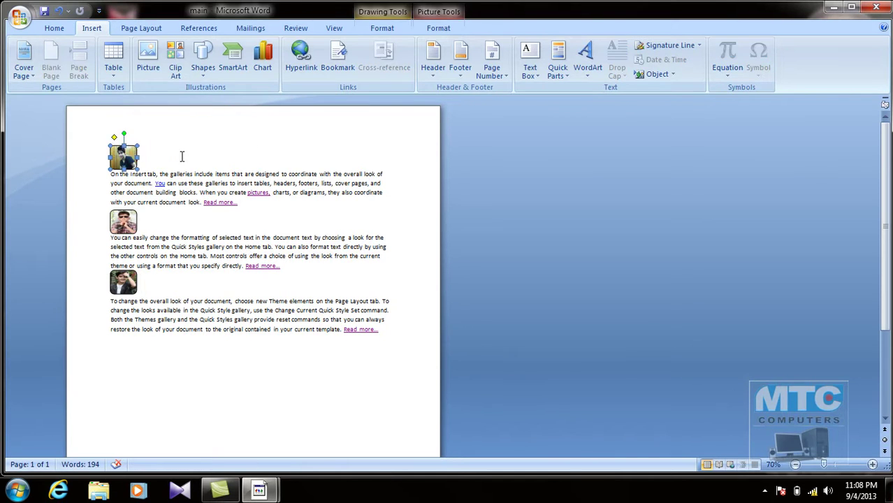
{"action": "scroll", "coordinate": [166, 155], "scroll_direction": "up", "scroll_amount": 4, "text": "ctrl"}
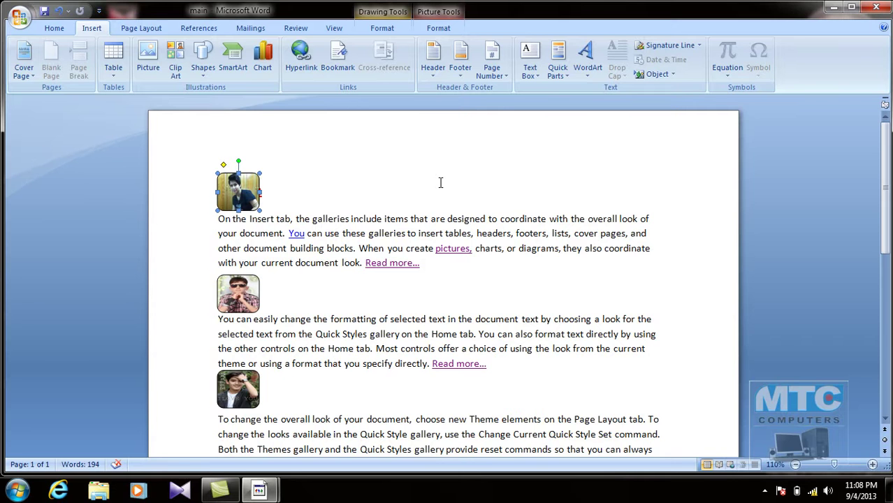
{"action": "left_click", "coordinate": [264, 219]}
{"action": "left_click", "coordinate": [240, 198]}
{"action": "left_click", "coordinate": [374, 187]}
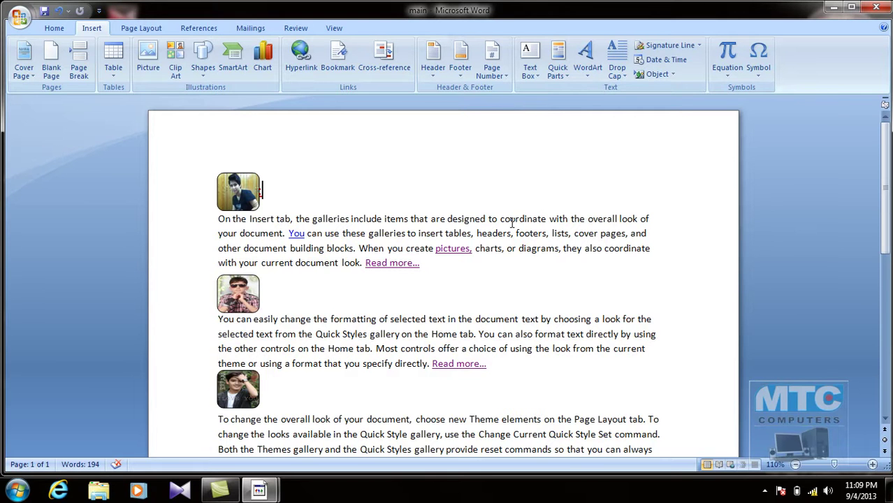
Step: Create a new blank document and generate sample paragraphs with =rand(8,3)
{"action": "key", "text": "ctrl+a"}
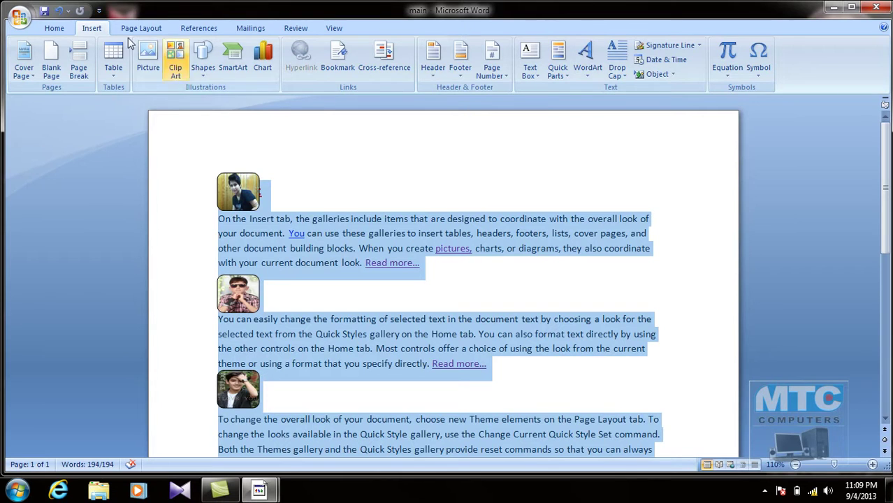
{"action": "left_click", "coordinate": [17, 17]}
{"action": "left_click", "coordinate": [39, 43]}
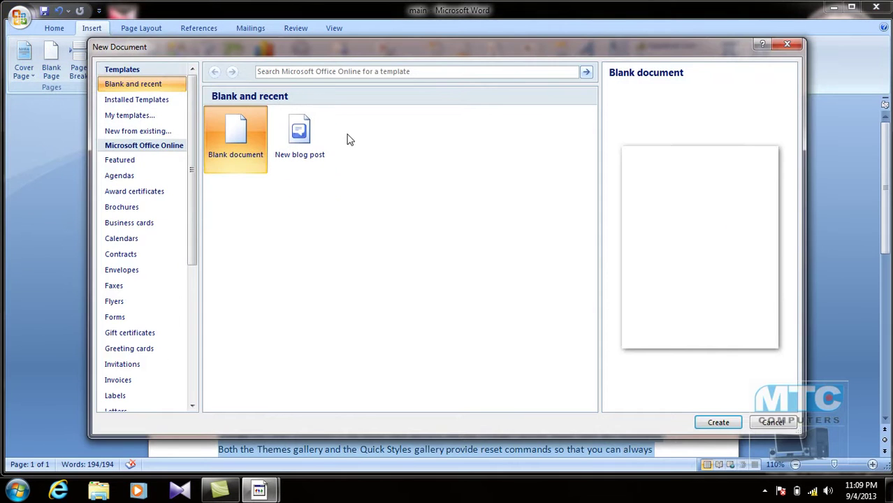
{"action": "left_click", "coordinate": [727, 419]}
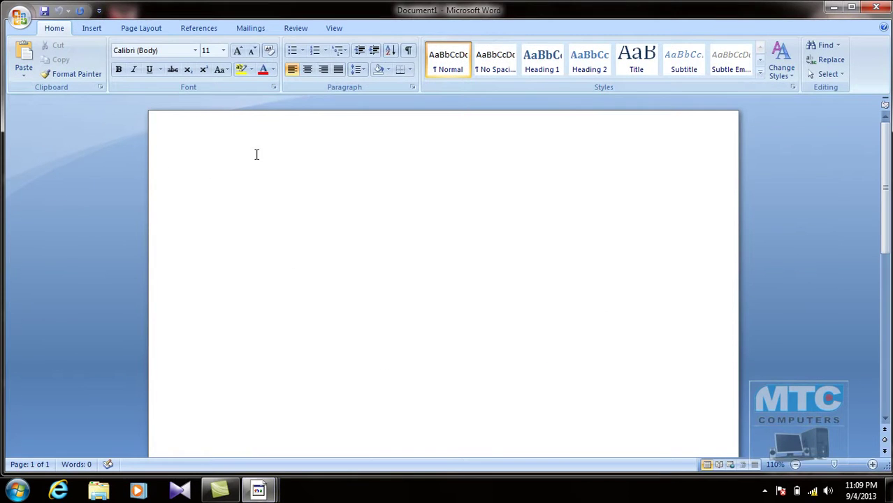
{"action": "type", "text": "=rand"}
{"action": "type", "text": "("}
{"action": "type", "text": "8,3)"}
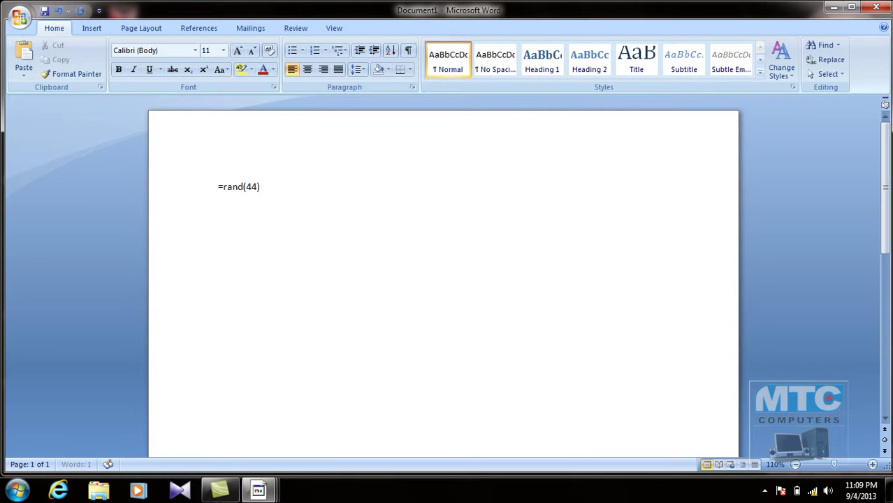
{"action": "key", "text": "Return"}
{"action": "scroll", "coordinate": [304, 203], "scroll_direction": "down", "scroll_amount": 5, "text": "ctrl"}
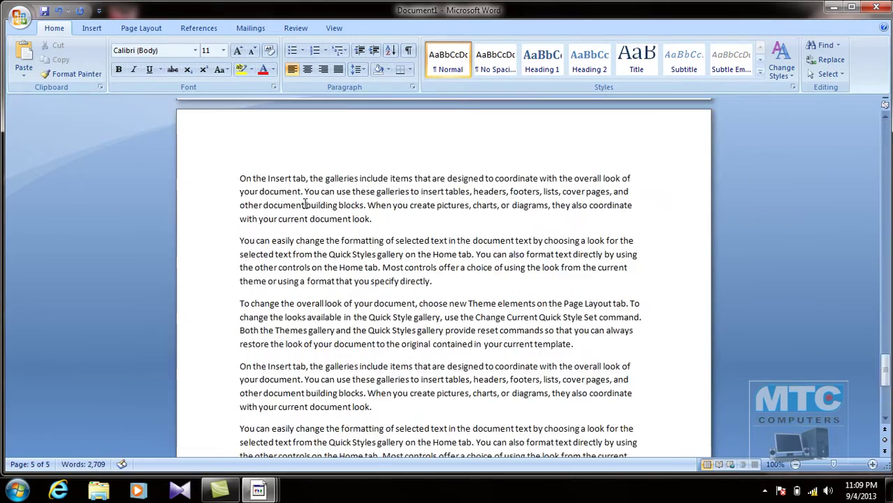
{"action": "scroll", "coordinate": [246, 241], "scroll_direction": "up", "scroll_amount": 5, "text": "ctrl"}
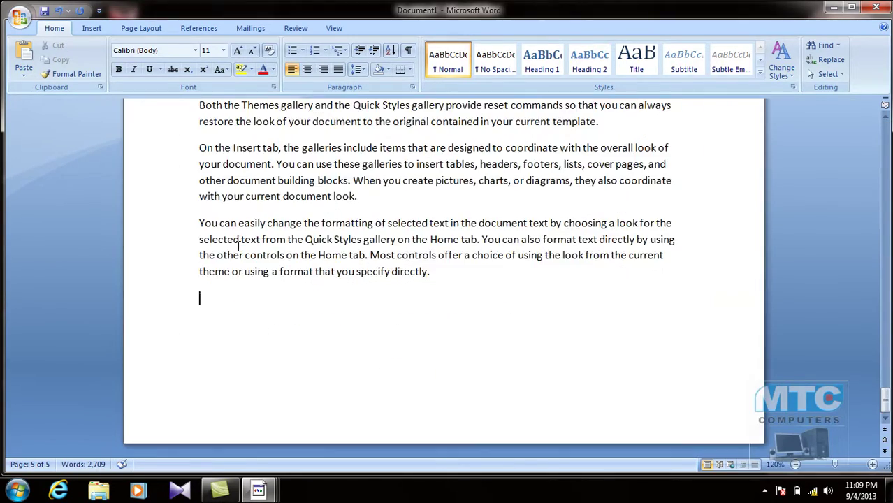
{"action": "scroll", "coordinate": [304, 217], "scroll_direction": "up", "scroll_amount": 3}
{"action": "scroll", "coordinate": [305, 216], "scroll_direction": "down", "scroll_amount": 6, "text": "ctrl"}
{"action": "scroll", "coordinate": [304, 217], "scroll_direction": "down", "scroll_amount": 4, "text": "ctrl"}
{"action": "scroll", "coordinate": [579, 278], "scroll_direction": "up", "scroll_amount": 2, "text": "ctrl"}
{"action": "scroll", "coordinate": [558, 292], "scroll_direction": "down", "scroll_amount": 2, "text": "ctrl"}
Step: Paste copies of the sample text to lengthen the document, declining the save prompt
{"action": "key", "text": "ctrl+a"}
{"action": "left_click", "coordinate": [327, 179]}
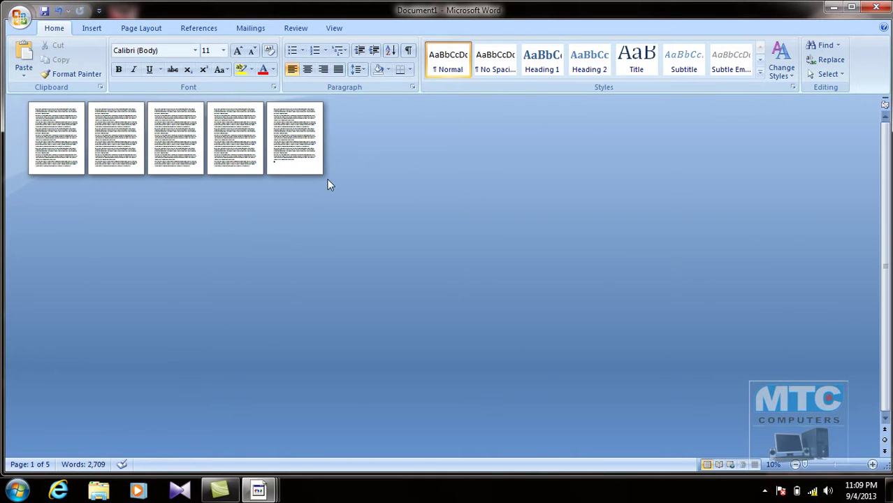
{"action": "key", "text": "ctrl+v"}
{"action": "key", "text": "ctrl+s"}
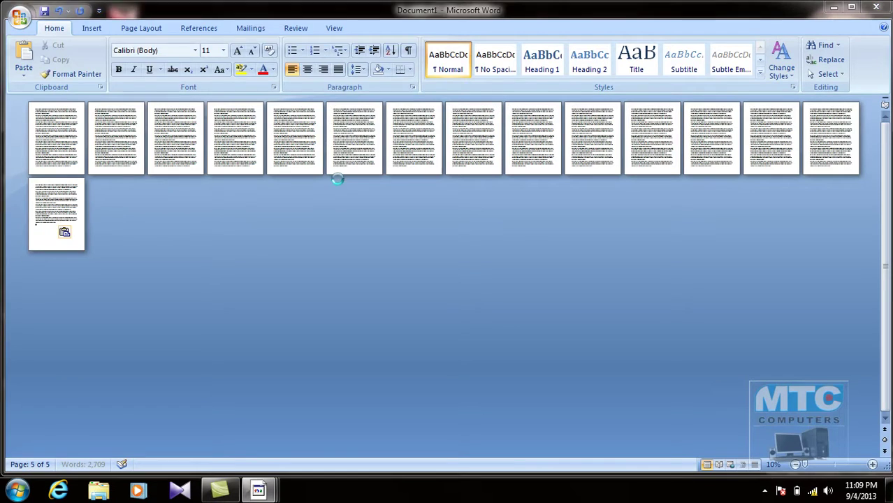
{"action": "left_click", "coordinate": [419, 311]}
{"action": "scroll", "coordinate": [448, 137], "scroll_direction": "up", "scroll_amount": 3}
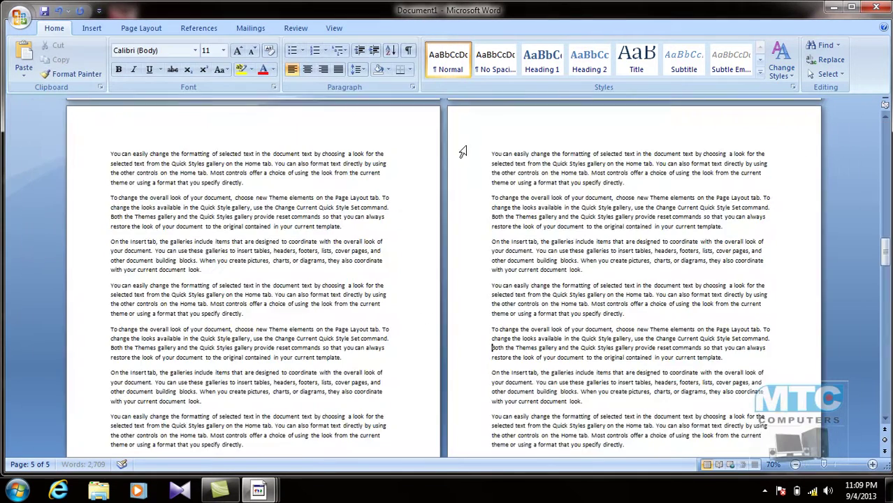
{"action": "scroll", "coordinate": [462, 152], "scroll_direction": "up", "scroll_amount": 5}
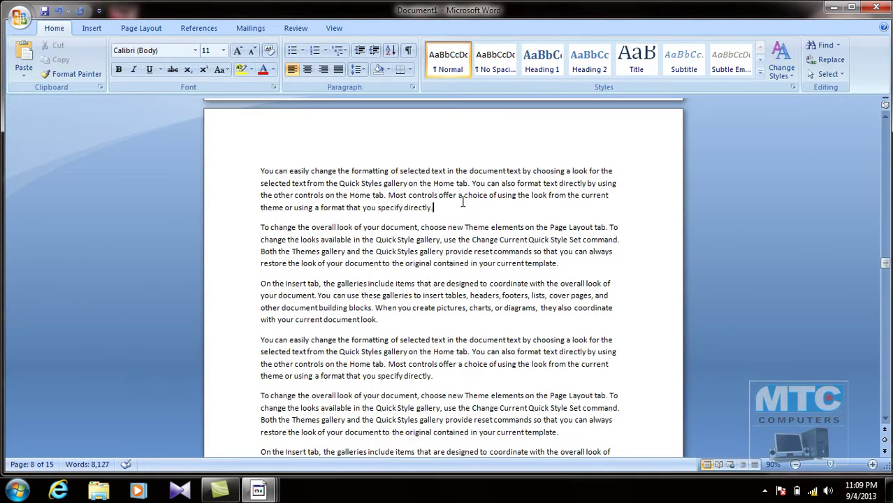
Step: Add a Buner: heading line after a paragraph on page 8
{"action": "key", "text": "Return"}
{"action": "type", "text": "Buner"}
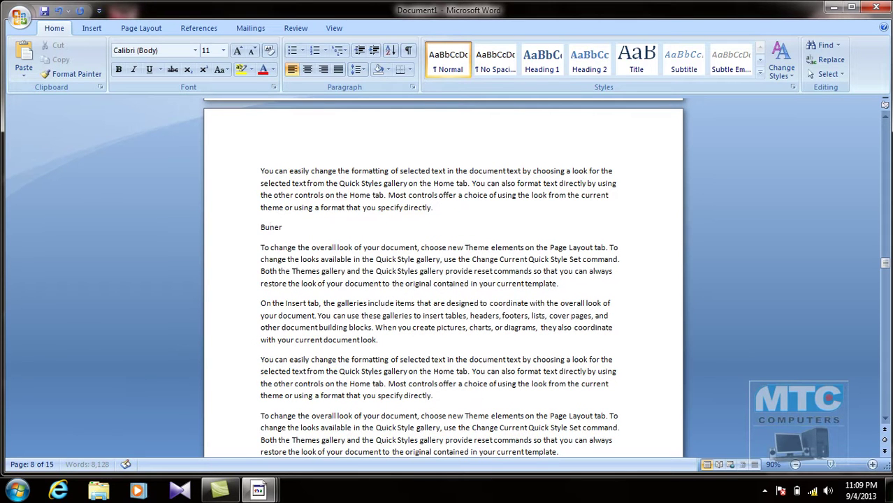
{"action": "type", "text": ":"}
{"action": "left_click", "coordinate": [92, 28]}
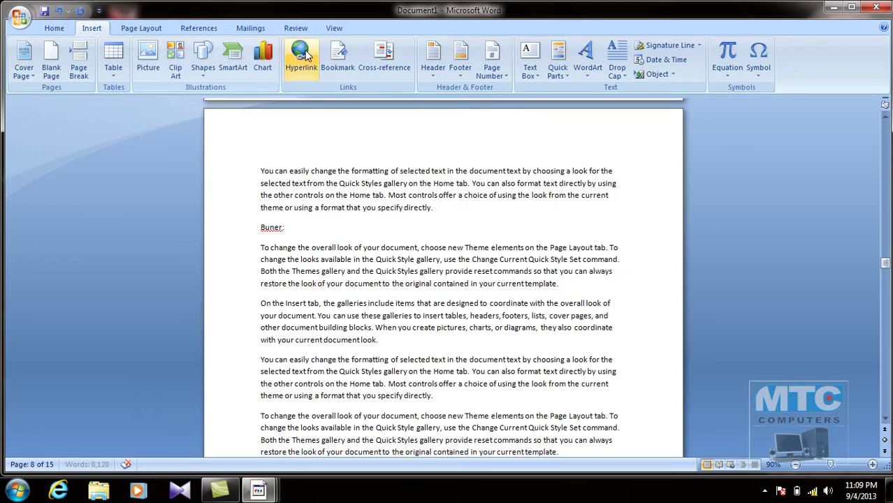
{"action": "right_click", "coordinate": [433, 237]}
{"action": "left_click", "coordinate": [332, 238]}
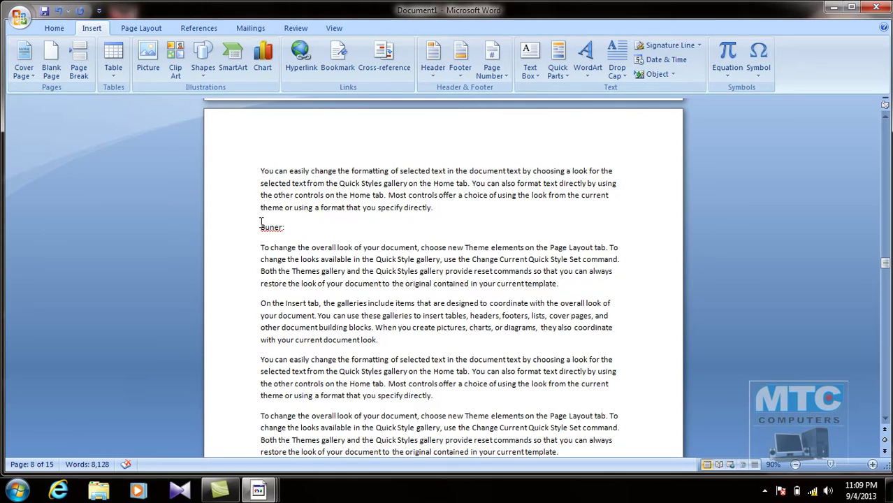
Step: Select from Buner: down to the 'overall look' paragraph, then clear the selection
{"action": "left_click_drag", "start_coordinate": [259, 225], "coordinate": [412, 321]}
{"action": "scroll", "coordinate": [422, 329], "scroll_direction": "down", "scroll_amount": 7, "text": "ctrl"}
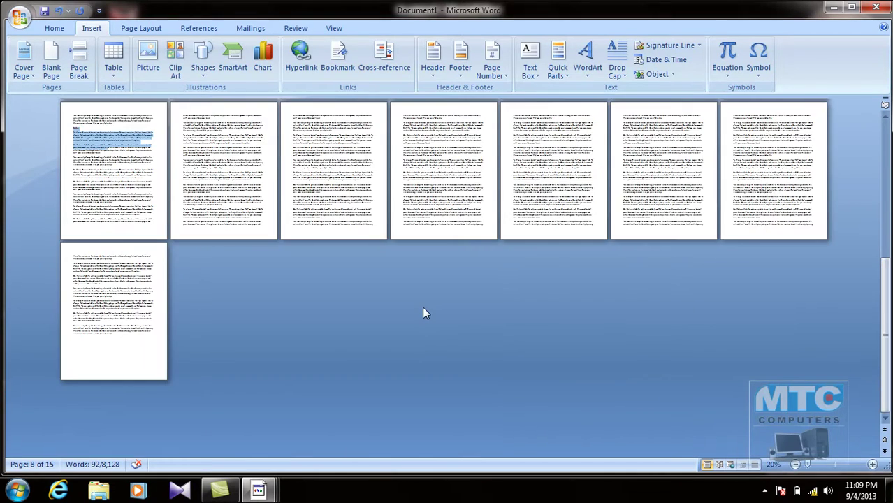
{"action": "scroll", "coordinate": [422, 306], "scroll_direction": "up", "scroll_amount": 2}
{"action": "scroll", "coordinate": [422, 306], "scroll_direction": "up", "scroll_amount": 3}
{"action": "scroll", "coordinate": [422, 306], "scroll_direction": "up", "scroll_amount": 1}
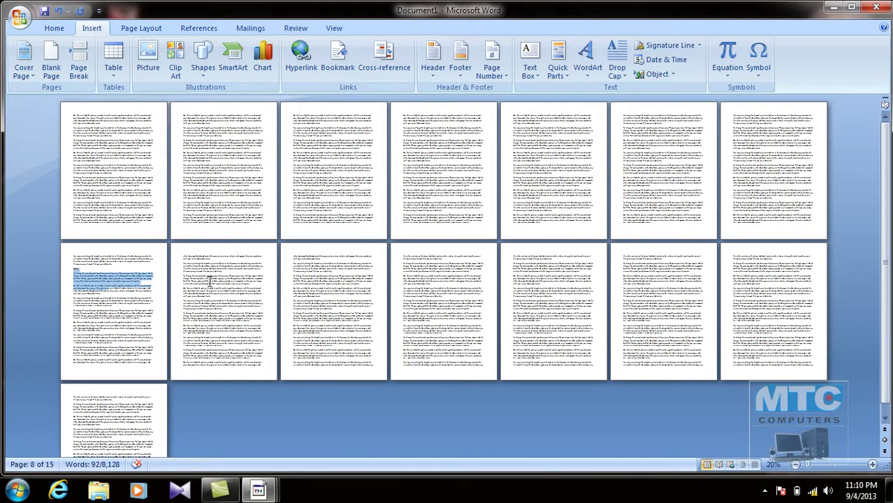
{"action": "scroll", "coordinate": [166, 287], "scroll_direction": "up", "scroll_amount": 2, "text": "ctrl"}
{"action": "scroll", "coordinate": [166, 286], "scroll_direction": "up", "scroll_amount": 3, "text": "ctrl"}
{"action": "scroll", "coordinate": [497, 278], "scroll_direction": "up", "scroll_amount": 1, "text": "ctrl"}
{"action": "left_click", "coordinate": [352, 275]}
{"action": "mouse_move", "coordinate": [260, 225]}
{"action": "left_mouse_down"}
{"action": "mouse_move", "coordinate": [601, 331]}
{"action": "mouse_move", "coordinate": [468, 318]}
{"action": "left_mouse_up"}
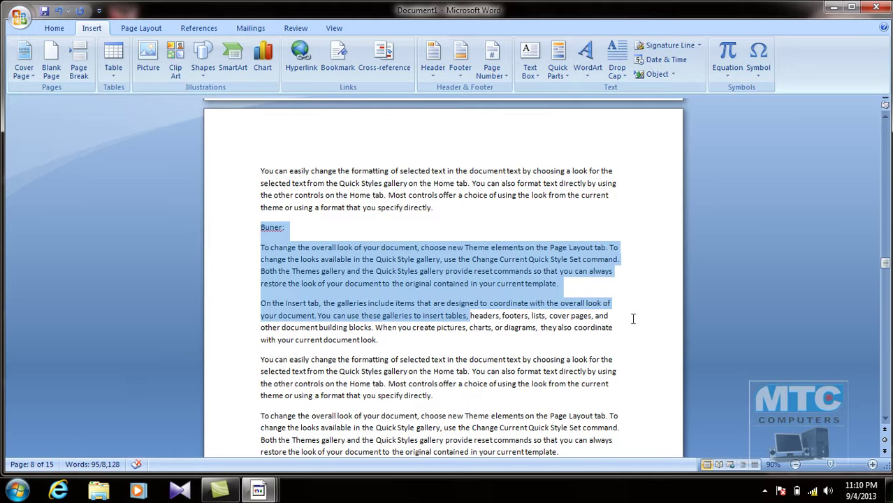
{"action": "left_click", "coordinate": [633, 318]}
{"action": "scroll", "coordinate": [881, 249], "scroll_direction": "up", "scroll_amount": 6}
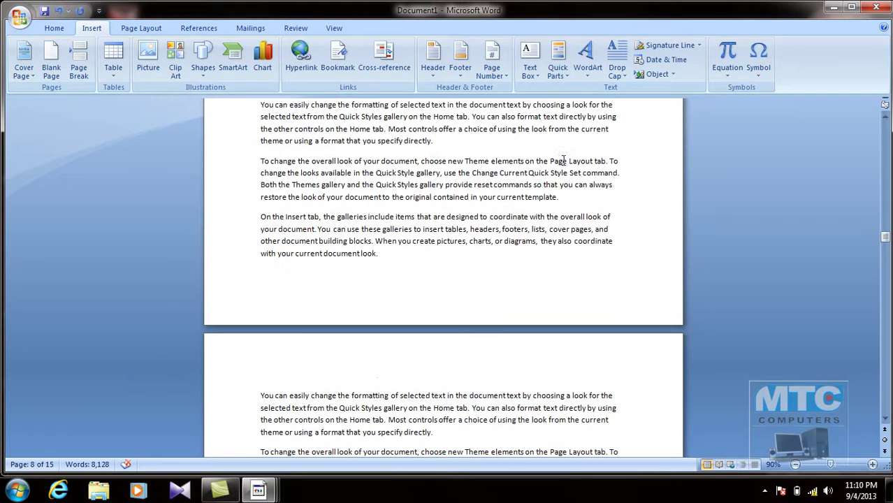
{"action": "scroll", "coordinate": [711, 278], "scroll_direction": "up", "scroll_amount": 10}
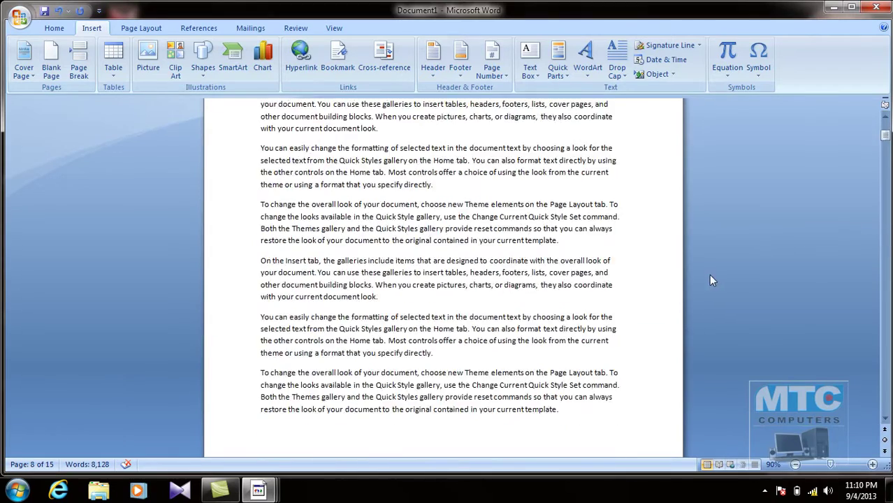
{"action": "scroll", "coordinate": [711, 277], "scroll_direction": "down", "scroll_amount": 3}
{"action": "scroll", "coordinate": [610, 285], "scroll_direction": "down", "scroll_amount": 3}
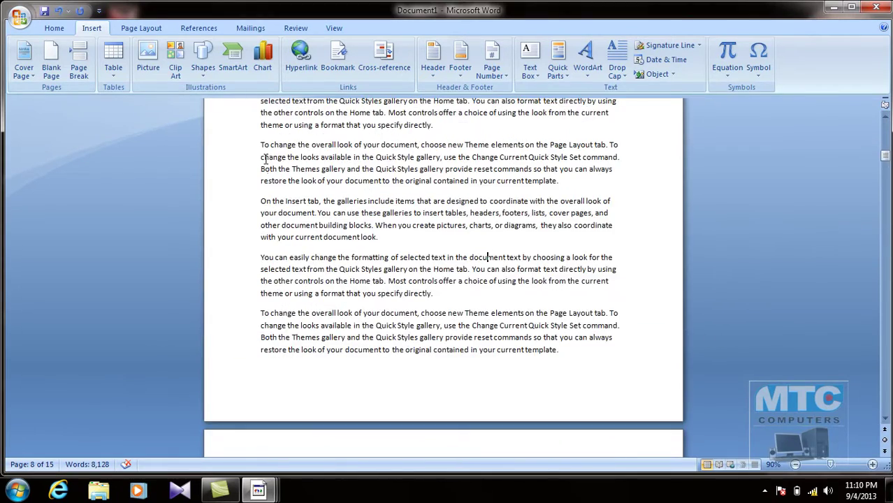
{"action": "scroll", "coordinate": [372, 187], "scroll_direction": "down", "scroll_amount": 6}
{"action": "scroll", "coordinate": [411, 234], "scroll_direction": "down", "scroll_amount": 5}
{"action": "scroll", "coordinate": [411, 234], "scroll_direction": "down", "scroll_amount": 1}
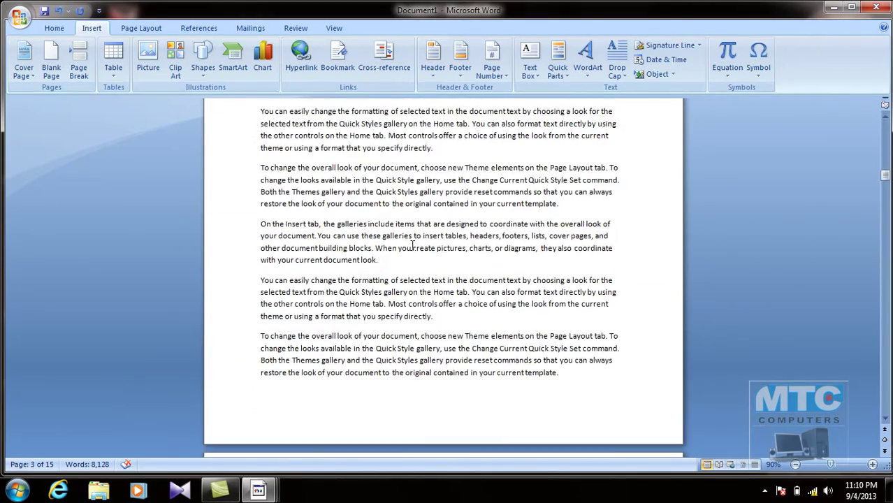
{"action": "scroll", "coordinate": [412, 241], "scroll_direction": "down", "scroll_amount": 1}
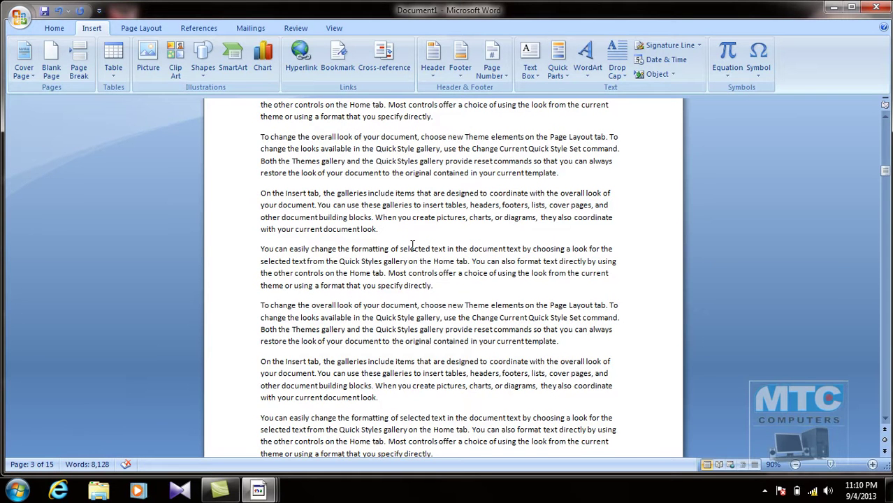
Step: Search the document for Buner and close the Find dialog
{"action": "key", "text": "ctrl+f"}
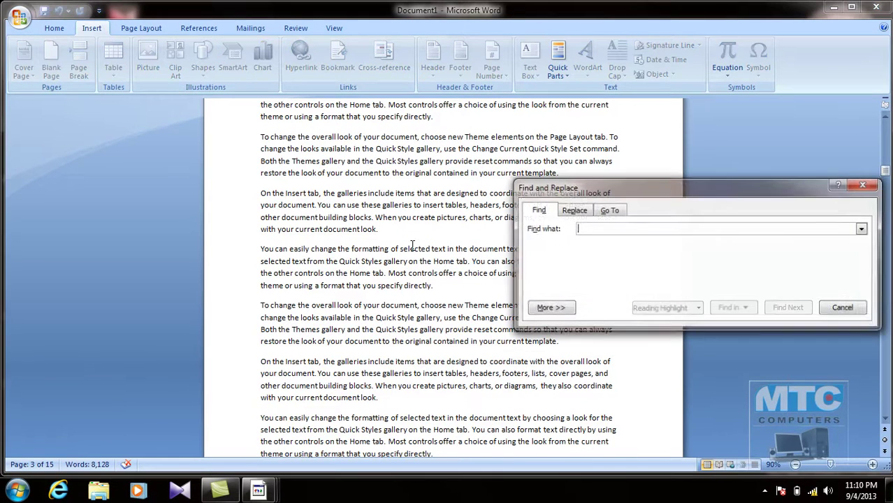
{"action": "type", "text": "Bunre"}
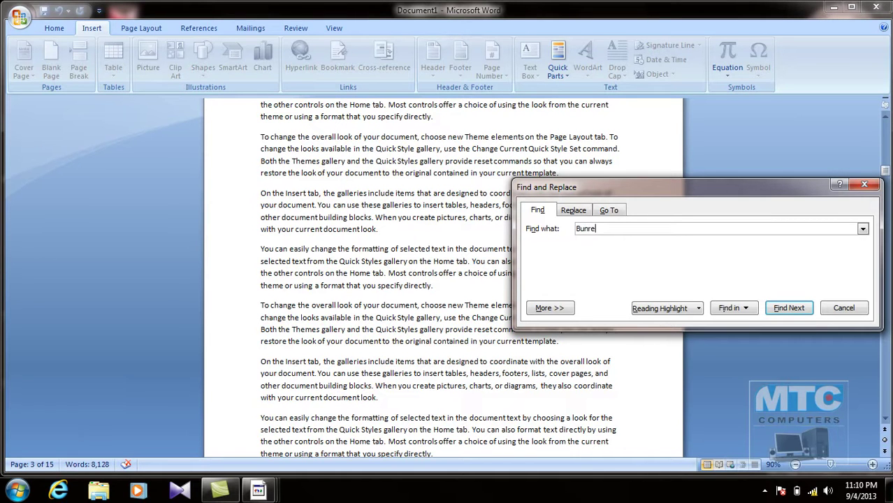
{"action": "type", "text": "r"}
{"action": "left_click", "coordinate": [797, 308]}
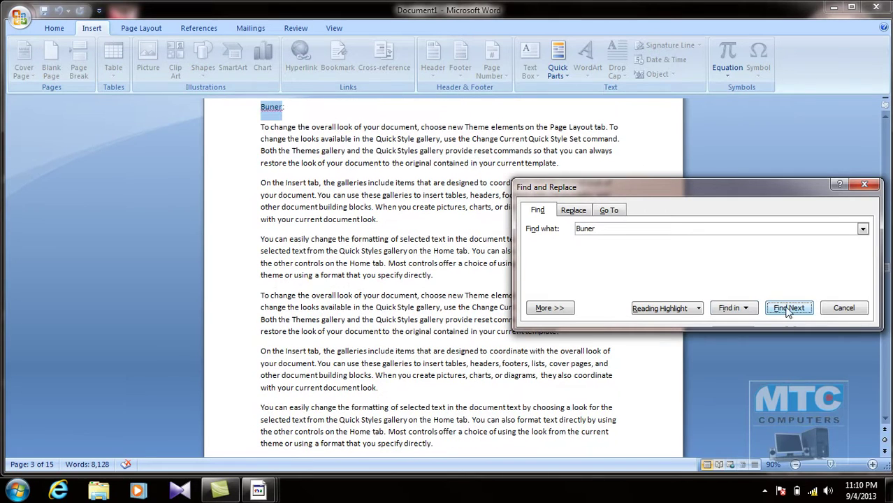
{"action": "left_click", "coordinate": [844, 308]}
Step: Select the passage from the Buner: heading through 'insert tables,'
{"action": "mouse_move", "coordinate": [259, 106]}
{"action": "left_mouse_down"}
{"action": "mouse_move", "coordinate": [421, 198]}
{"action": "mouse_move", "coordinate": [421, 235]}
{"action": "left_mouse_up"}
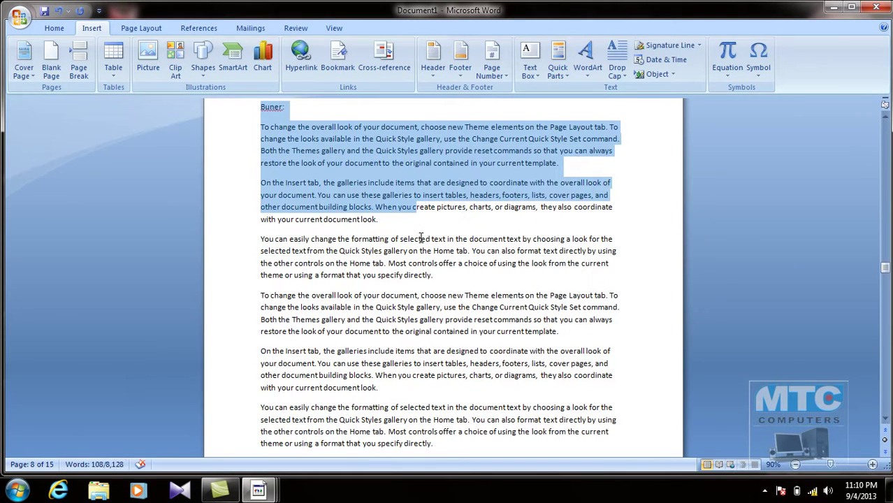
{"action": "left_click", "coordinate": [422, 238]}
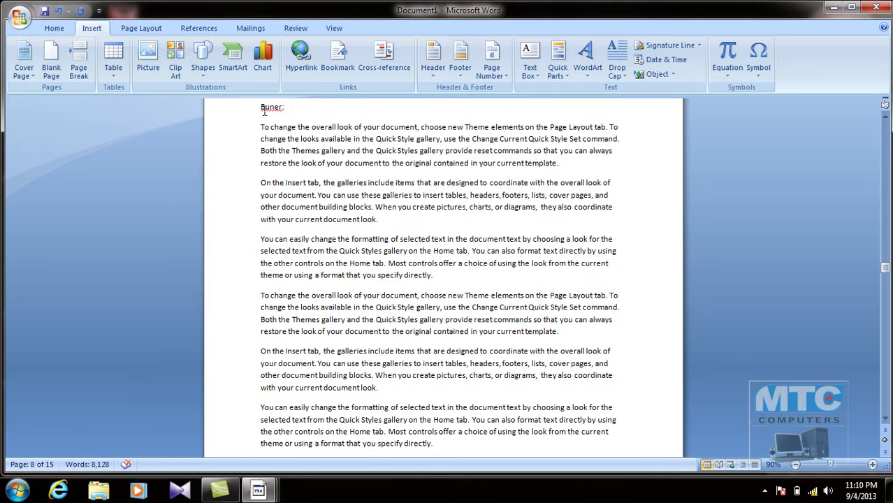
{"action": "left_click_drag", "start_coordinate": [260, 107], "coordinate": [404, 239]}
{"action": "left_click", "coordinate": [403, 238]}
{"action": "scroll", "coordinate": [386, 175], "scroll_direction": "up", "scroll_amount": 2}
{"action": "left_click_drag", "start_coordinate": [257, 160], "coordinate": [468, 250]}
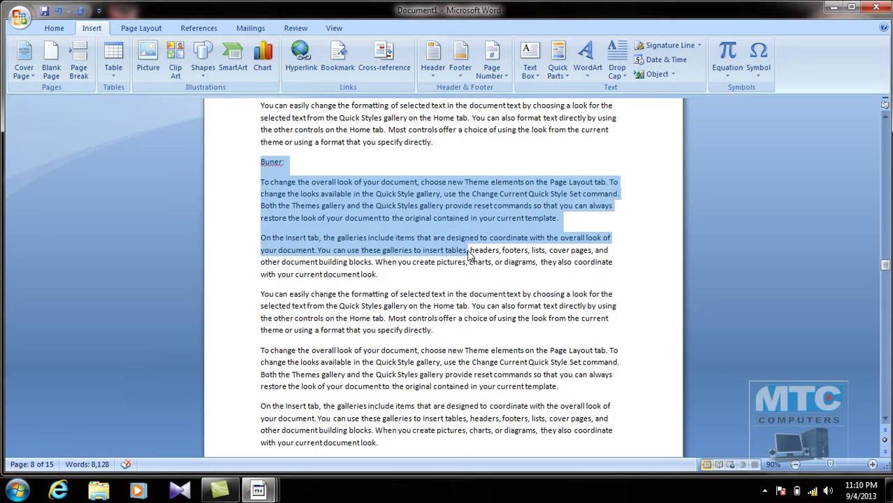
Step: Bookmark the selected Buner: passage as buner
{"action": "left_click", "coordinate": [337, 60]}
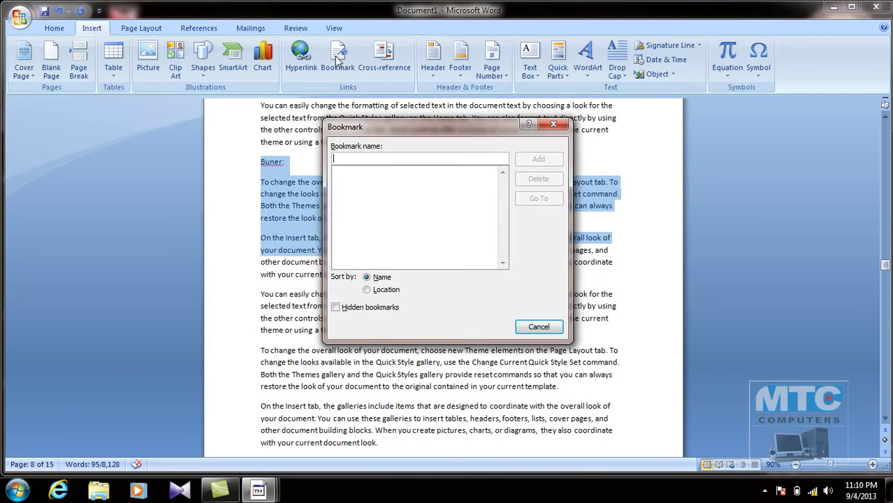
{"action": "type", "text": "buner"}
{"action": "key", "text": "Return"}
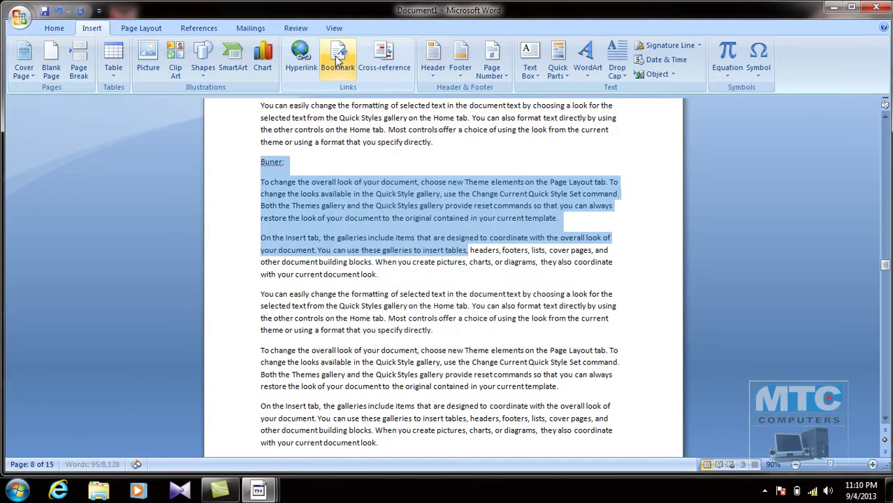
Step: Insert a new line above the 'To change' paragraph and type the Swat: label
{"action": "scroll", "coordinate": [378, 170], "scroll_direction": "down", "scroll_amount": 5}
{"action": "scroll", "coordinate": [262, 251], "scroll_direction": "down", "scroll_amount": 10}
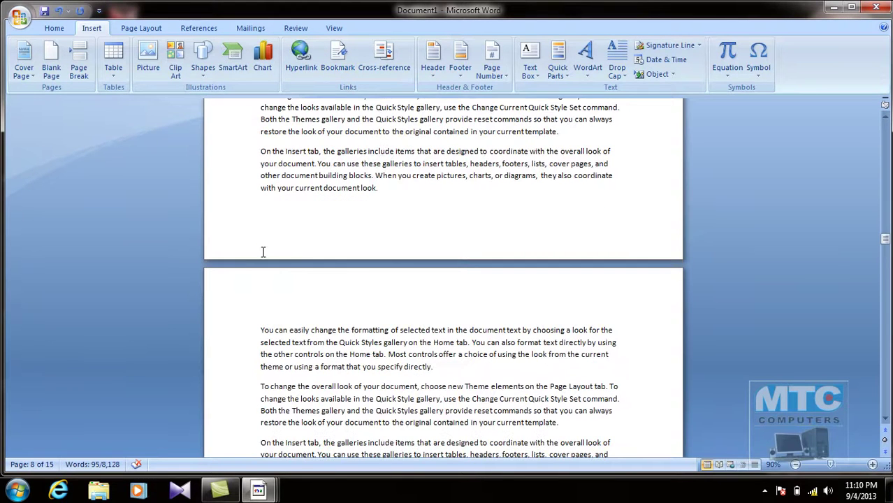
{"action": "left_click", "coordinate": [260, 386]}
{"action": "key", "text": "Return"}
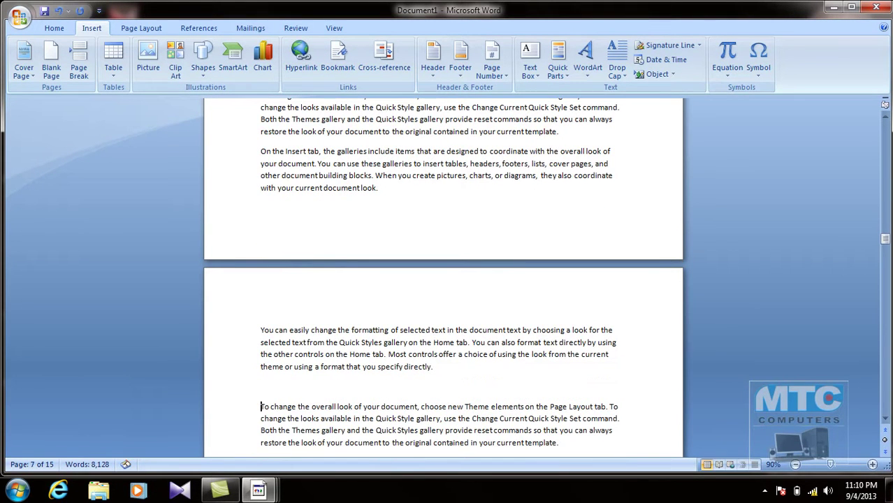
{"action": "left_click", "coordinate": [261, 386]}
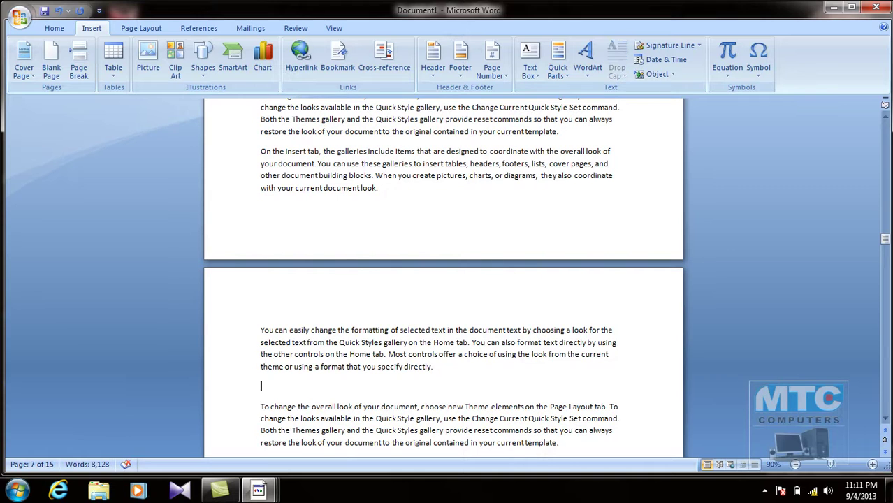
{"action": "type", "text": "sw:"}
{"action": "scroll", "coordinate": [279, 389], "scroll_direction": "down", "scroll_amount": 2}
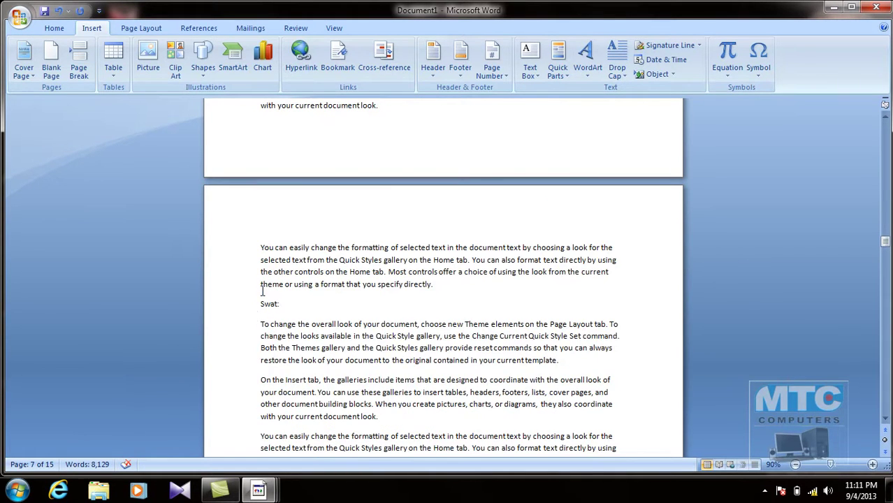
Step: Select the Swat: line and the paragraph below and add them as bookmark swt
{"action": "left_click_drag", "start_coordinate": [261, 285], "coordinate": [300, 362]}
{"action": "left_click_drag", "start_coordinate": [260, 304], "coordinate": [276, 365]}
{"action": "left_click", "coordinate": [340, 62]}
{"action": "type", "text": "swt"}
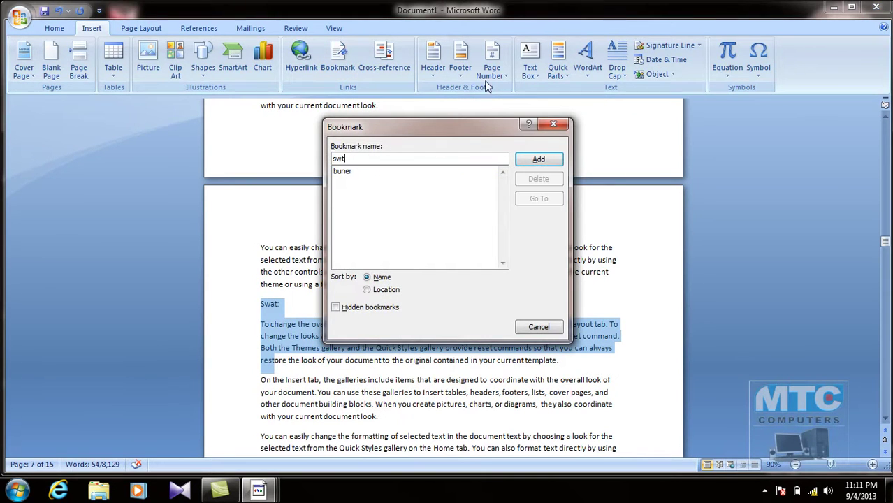
{"action": "left_click", "coordinate": [542, 160]}
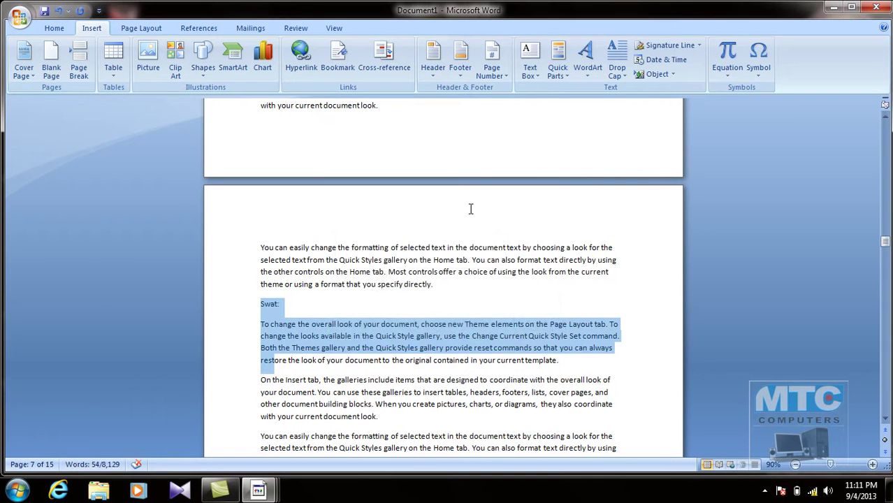
{"action": "left_click", "coordinate": [423, 239]}
{"action": "scroll", "coordinate": [424, 210], "scroll_direction": "up", "scroll_amount": 10}
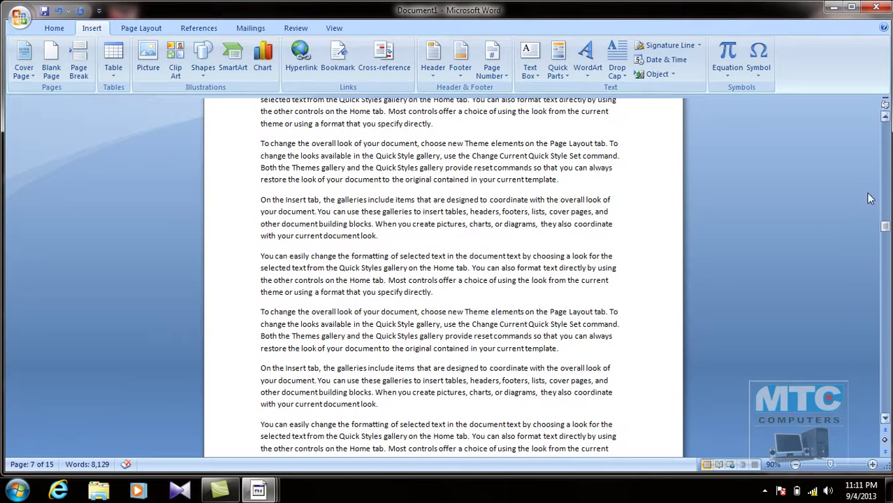
Step: Go to the swt bookmark, then the buner bookmark, and close the Bookmark dialog
{"action": "left_click_drag", "start_coordinate": [887, 233], "coordinate": [885, 128]}
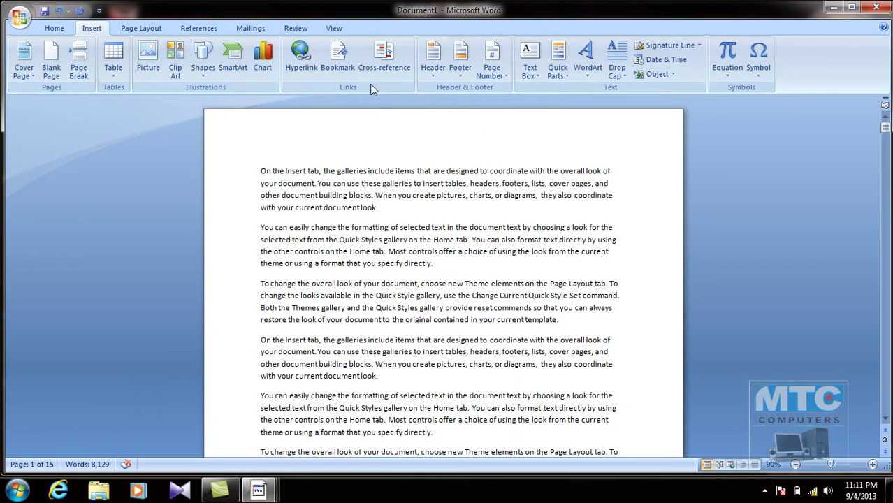
{"action": "left_click", "coordinate": [338, 57]}
{"action": "left_click", "coordinate": [338, 181]}
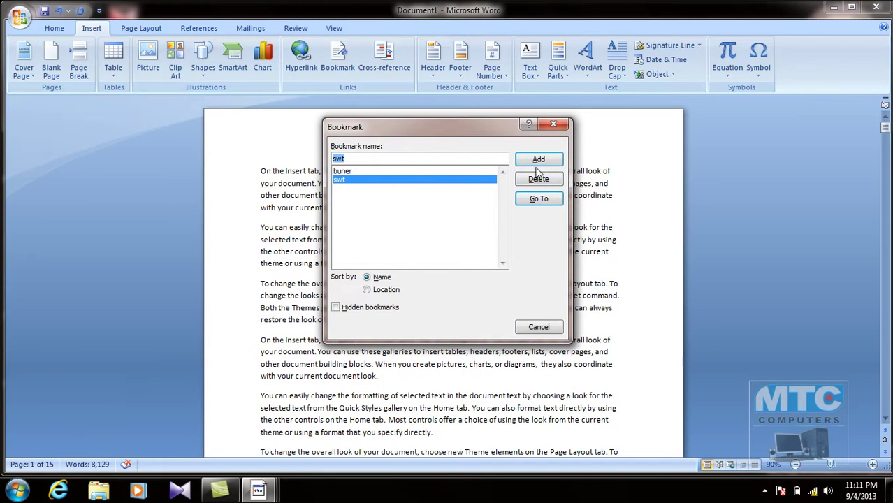
{"action": "left_click", "coordinate": [538, 198]}
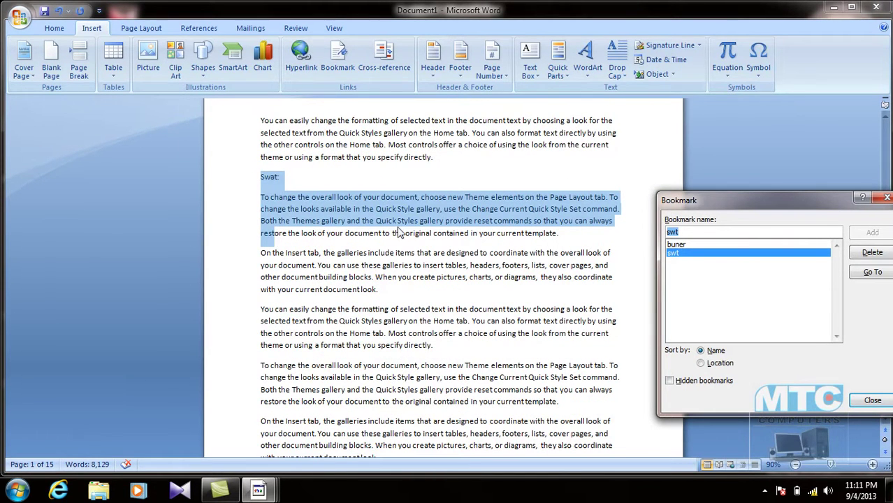
{"action": "left_click", "coordinate": [707, 244]}
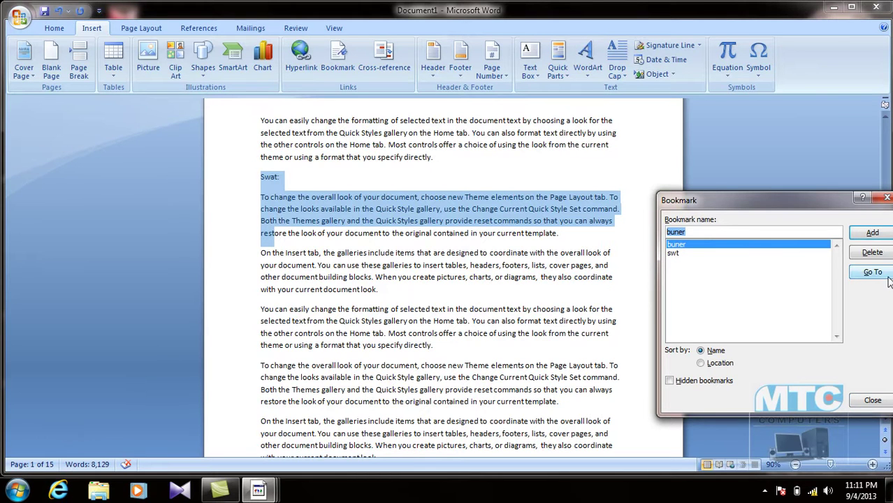
{"action": "left_click", "coordinate": [882, 277]}
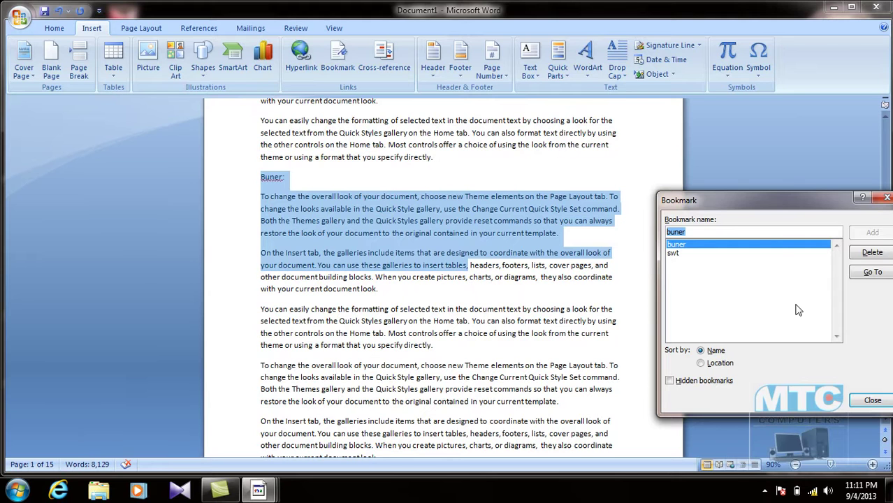
{"action": "left_click_drag", "start_coordinate": [824, 201], "coordinate": [769, 216]}
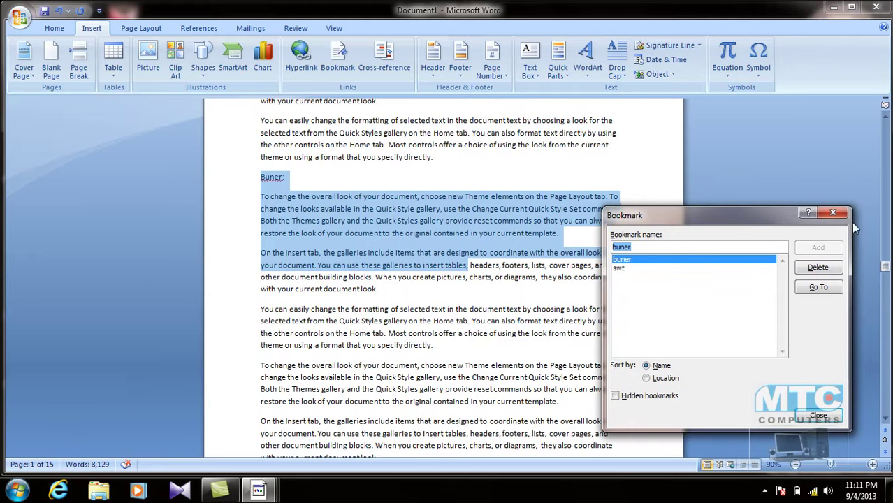
{"action": "left_click", "coordinate": [833, 213]}
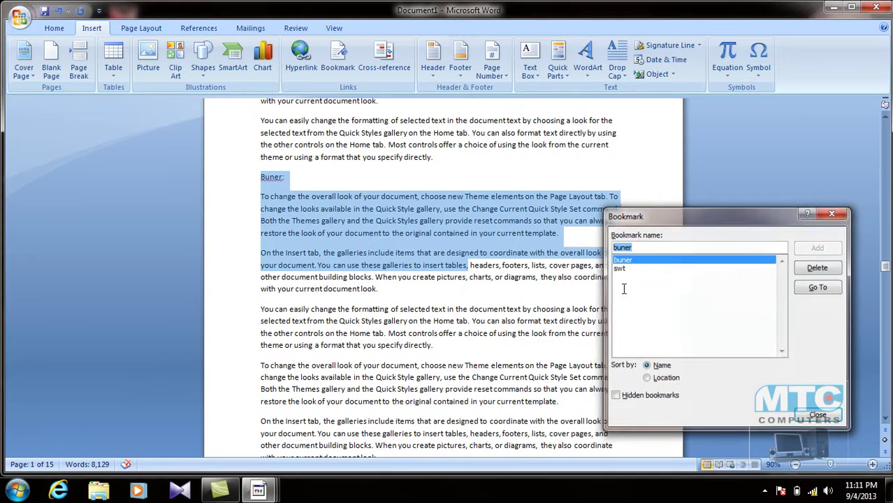
{"action": "left_click_drag", "start_coordinate": [468, 310], "coordinate": [494, 305]}
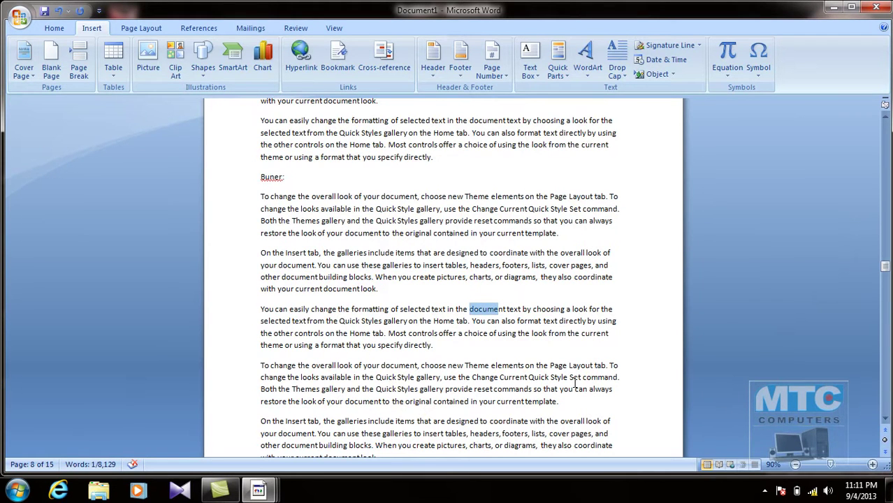
Step: In the long document, select the 'On the Insert tab' paragraphs, then deselect them
{"action": "scroll", "coordinate": [514, 313], "scroll_direction": "down", "scroll_amount": 5}
{"action": "scroll", "coordinate": [509, 315], "scroll_direction": "down", "scroll_amount": 2}
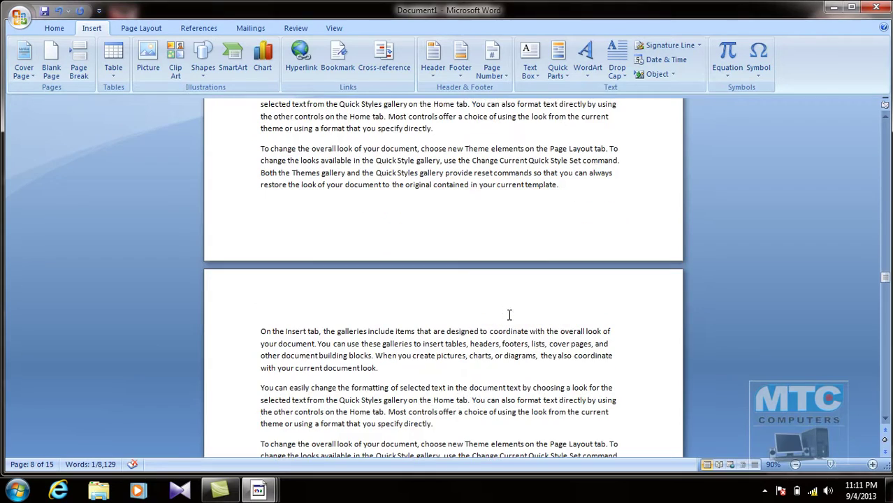
{"action": "triple_click", "coordinate": [532, 364]}
{"action": "scroll", "coordinate": [570, 385], "scroll_direction": "down", "scroll_amount": 5}
{"action": "scroll", "coordinate": [570, 385], "scroll_direction": "down", "scroll_amount": 1}
{"action": "scroll", "coordinate": [570, 385], "scroll_direction": "down", "scroll_amount": 3}
{"action": "left_click_drag", "start_coordinate": [558, 373], "coordinate": [493, 217]}
{"action": "left_click", "coordinate": [402, 210]}
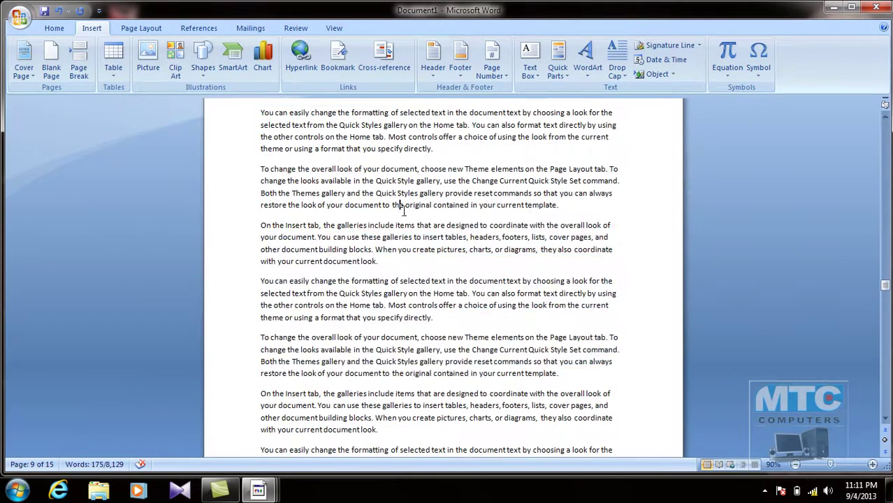
Step: Return to the top of the long document and cancel the Insert Hyperlink dialog without adding a link
{"action": "scroll", "coordinate": [430, 192], "scroll_direction": "down", "scroll_amount": 6}
{"action": "scroll", "coordinate": [430, 192], "scroll_direction": "up", "scroll_amount": 5}
{"action": "scroll", "coordinate": [431, 192], "scroll_direction": "up", "scroll_amount": 5}
{"action": "scroll", "coordinate": [432, 190], "scroll_direction": "up", "scroll_amount": 4}
{"action": "scroll", "coordinate": [434, 189], "scroll_direction": "up", "scroll_amount": 4}
{"action": "scroll", "coordinate": [434, 189], "scroll_direction": "up", "scroll_amount": 4}
{"action": "scroll", "coordinate": [434, 189], "scroll_direction": "up", "scroll_amount": 4}
{"action": "scroll", "coordinate": [434, 189], "scroll_direction": "up", "scroll_amount": 3}
{"action": "scroll", "coordinate": [434, 189], "scroll_direction": "up", "scroll_amount": 4}
{"action": "scroll", "coordinate": [433, 190], "scroll_direction": "up", "scroll_amount": 4}
{"action": "scroll", "coordinate": [433, 188], "scroll_direction": "up", "scroll_amount": 3}
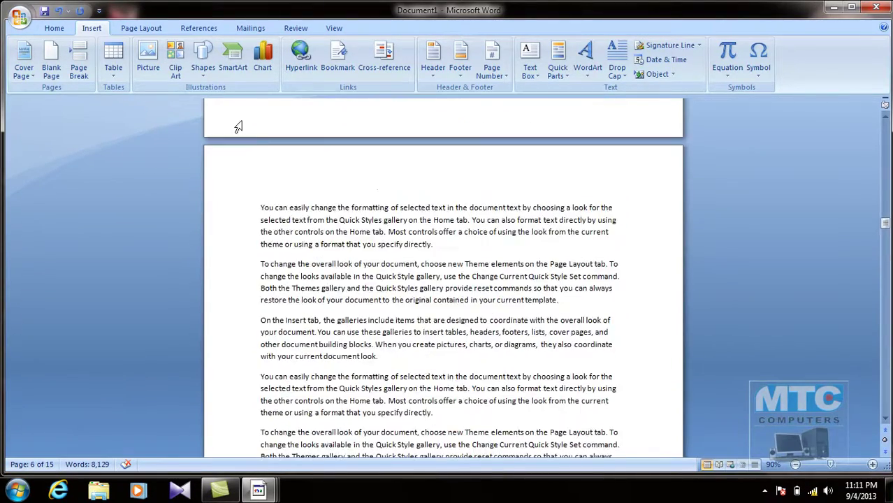
{"action": "scroll", "coordinate": [237, 124], "scroll_direction": "up", "scroll_amount": 4}
{"action": "left_click", "coordinate": [301, 63]}
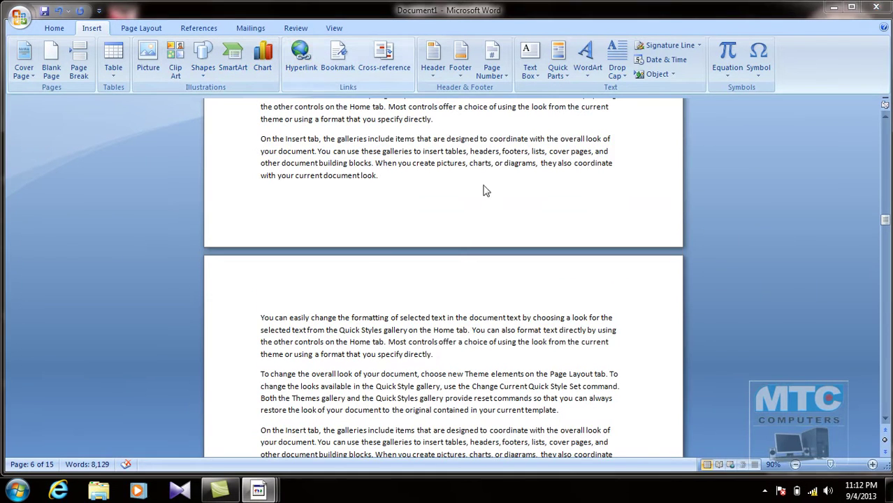
{"action": "left_click", "coordinate": [784, 334]}
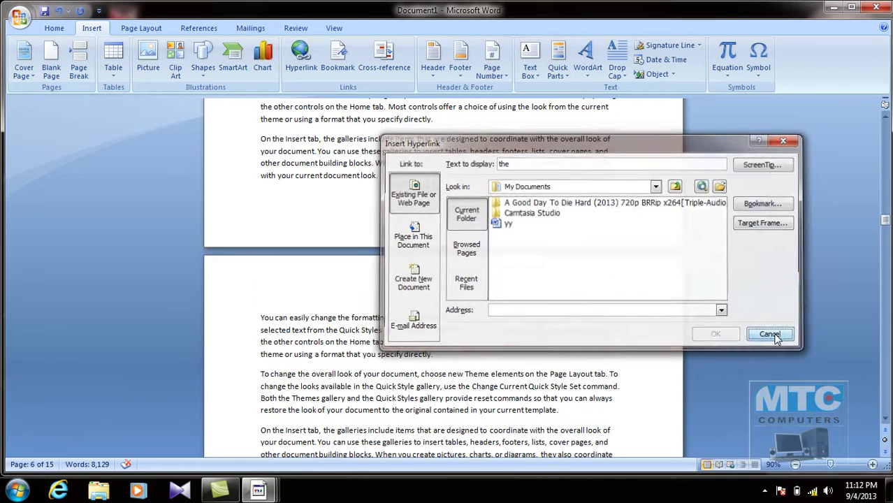
Step: Switch to the main document via the taskbar preview and open the shortcut menu beside the first photo
{"action": "scroll", "coordinate": [482, 241], "scroll_direction": "down", "scroll_amount": 7}
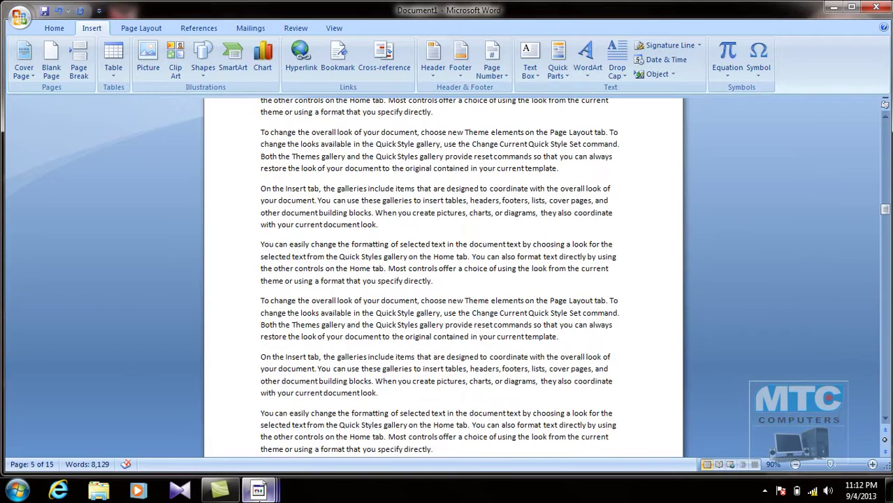
{"action": "mouse_move", "coordinate": [265, 491]}
{"action": "left_click", "coordinate": [136, 423]}
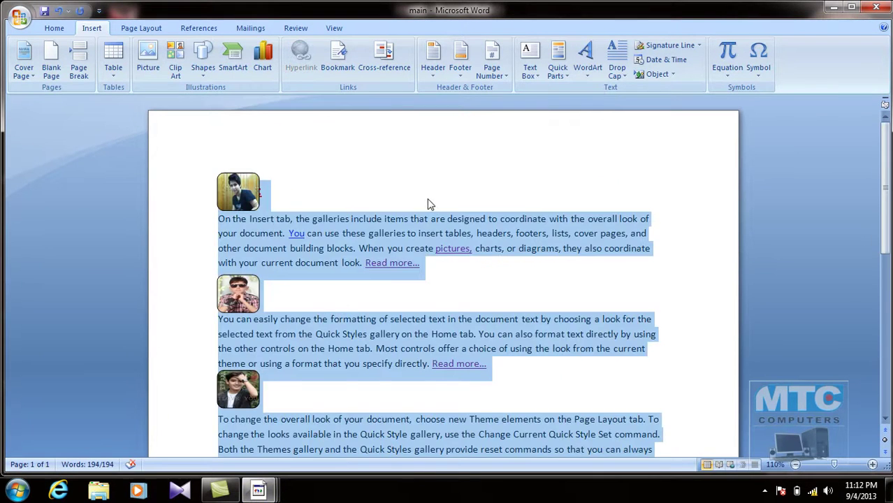
{"action": "left_click", "coordinate": [428, 195]}
{"action": "scroll", "coordinate": [427, 175], "scroll_direction": "down", "scroll_amount": 4}
{"action": "scroll", "coordinate": [426, 199], "scroll_direction": "up", "scroll_amount": 4}
{"action": "right_click", "coordinate": [426, 195]}
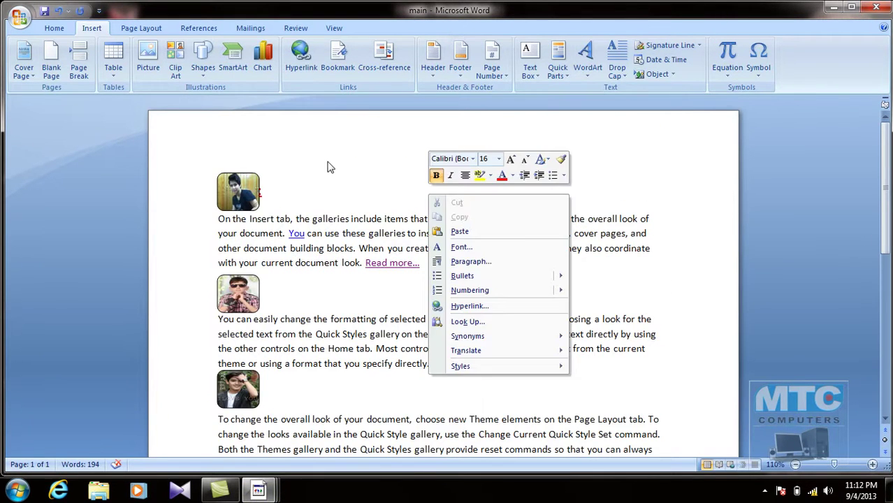